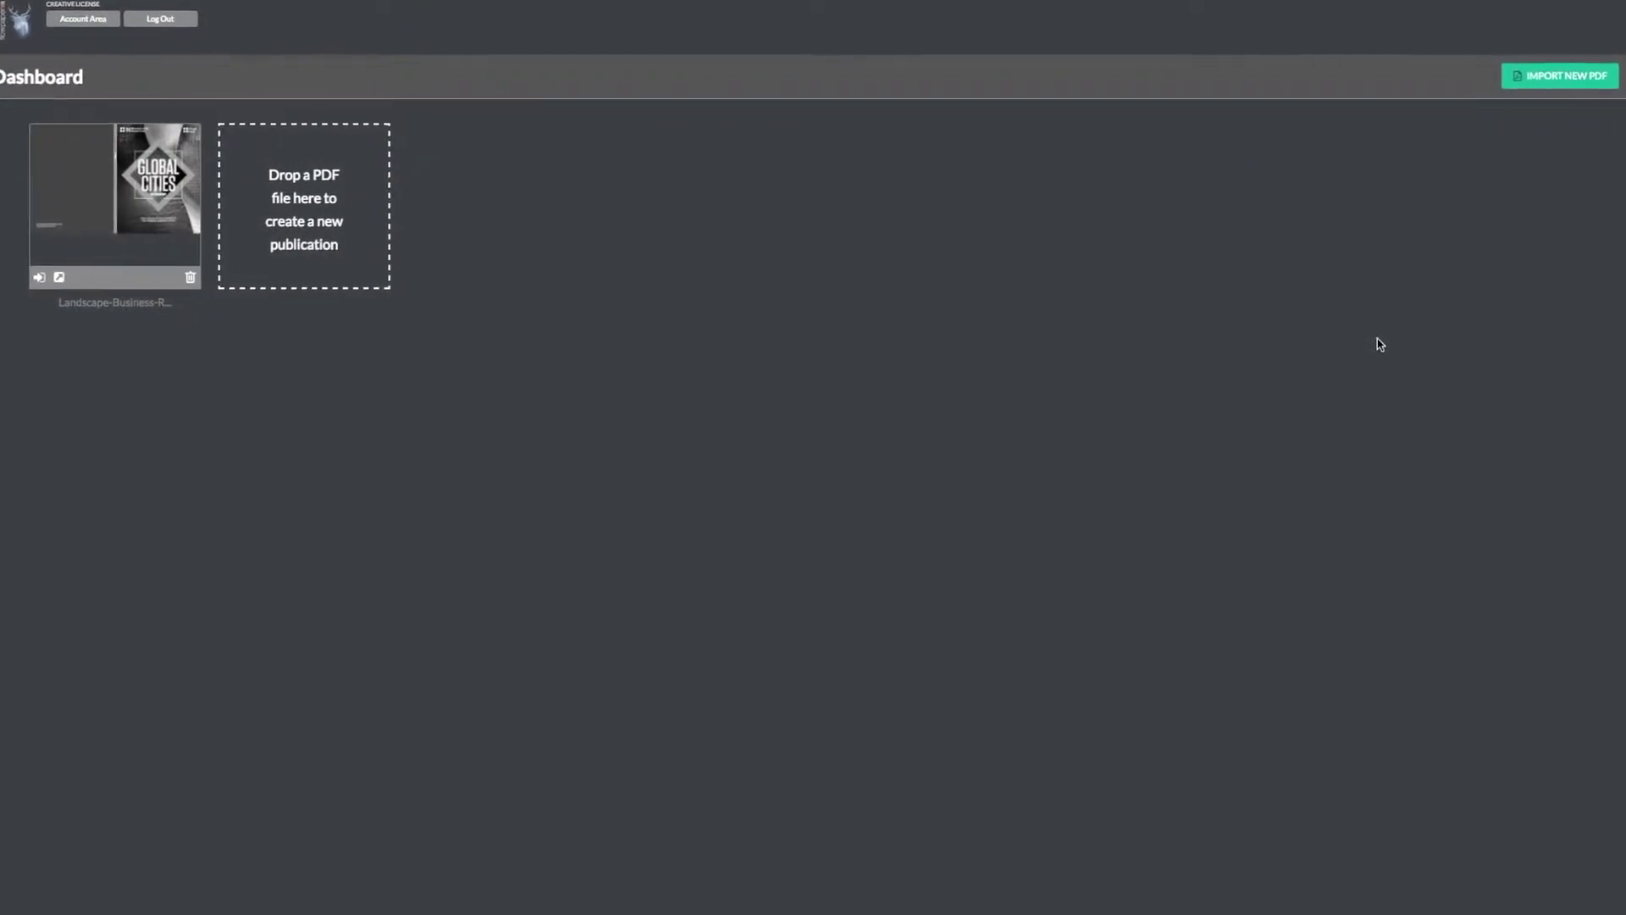
Import Childrens Book.pdf and choose the Magazine / EZine publication type
click(1567, 67)
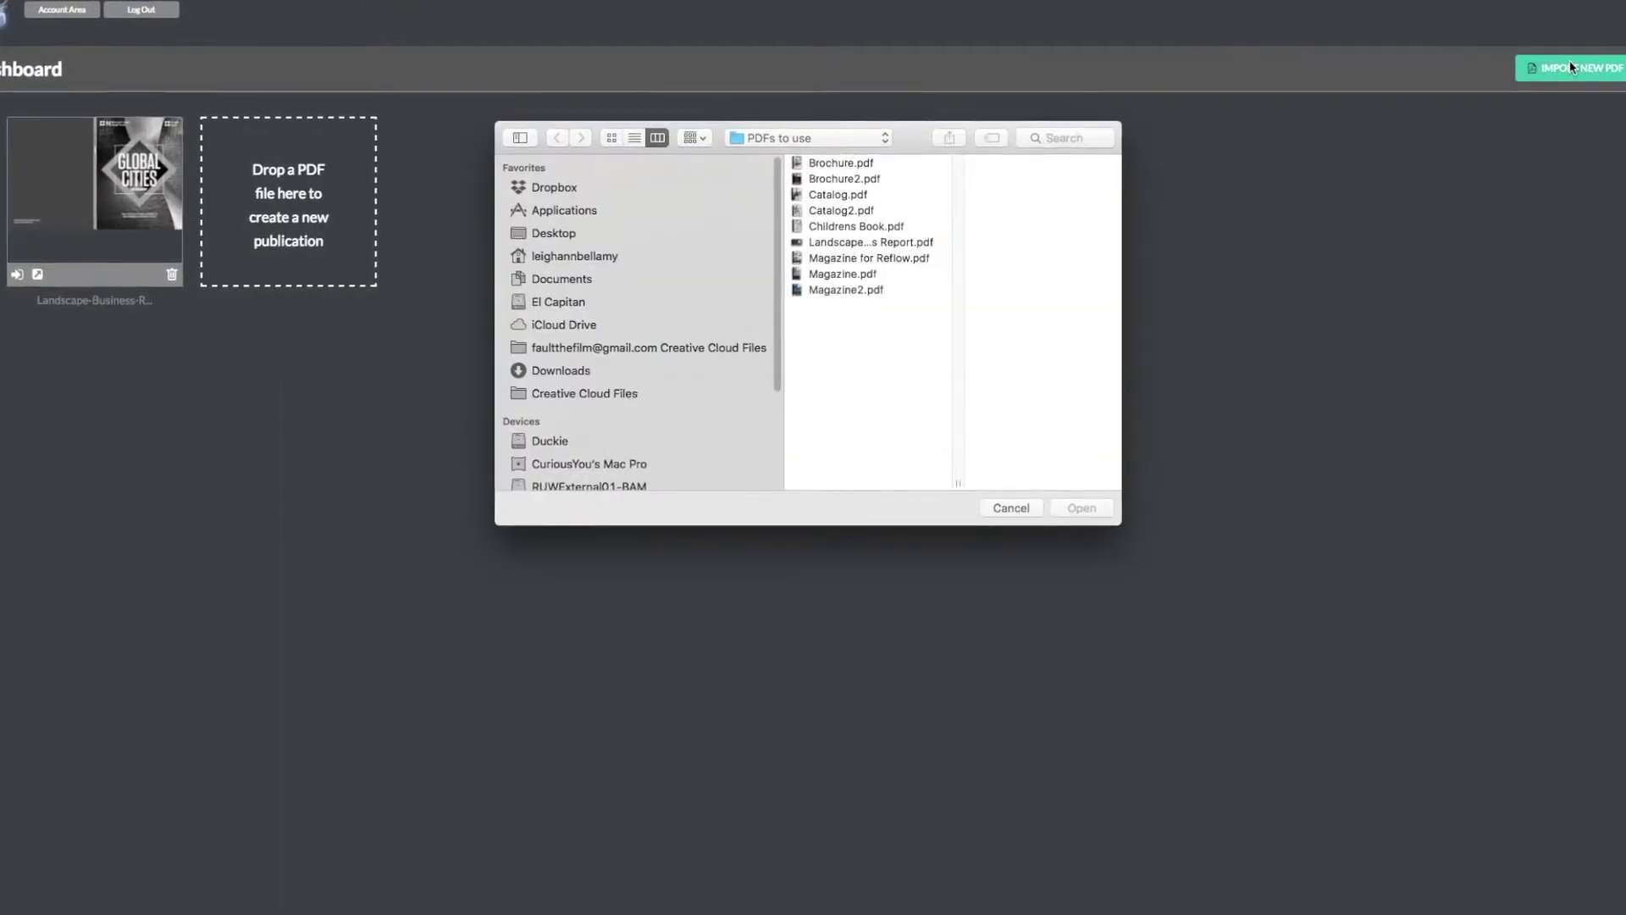
click(868, 224)
click(1087, 512)
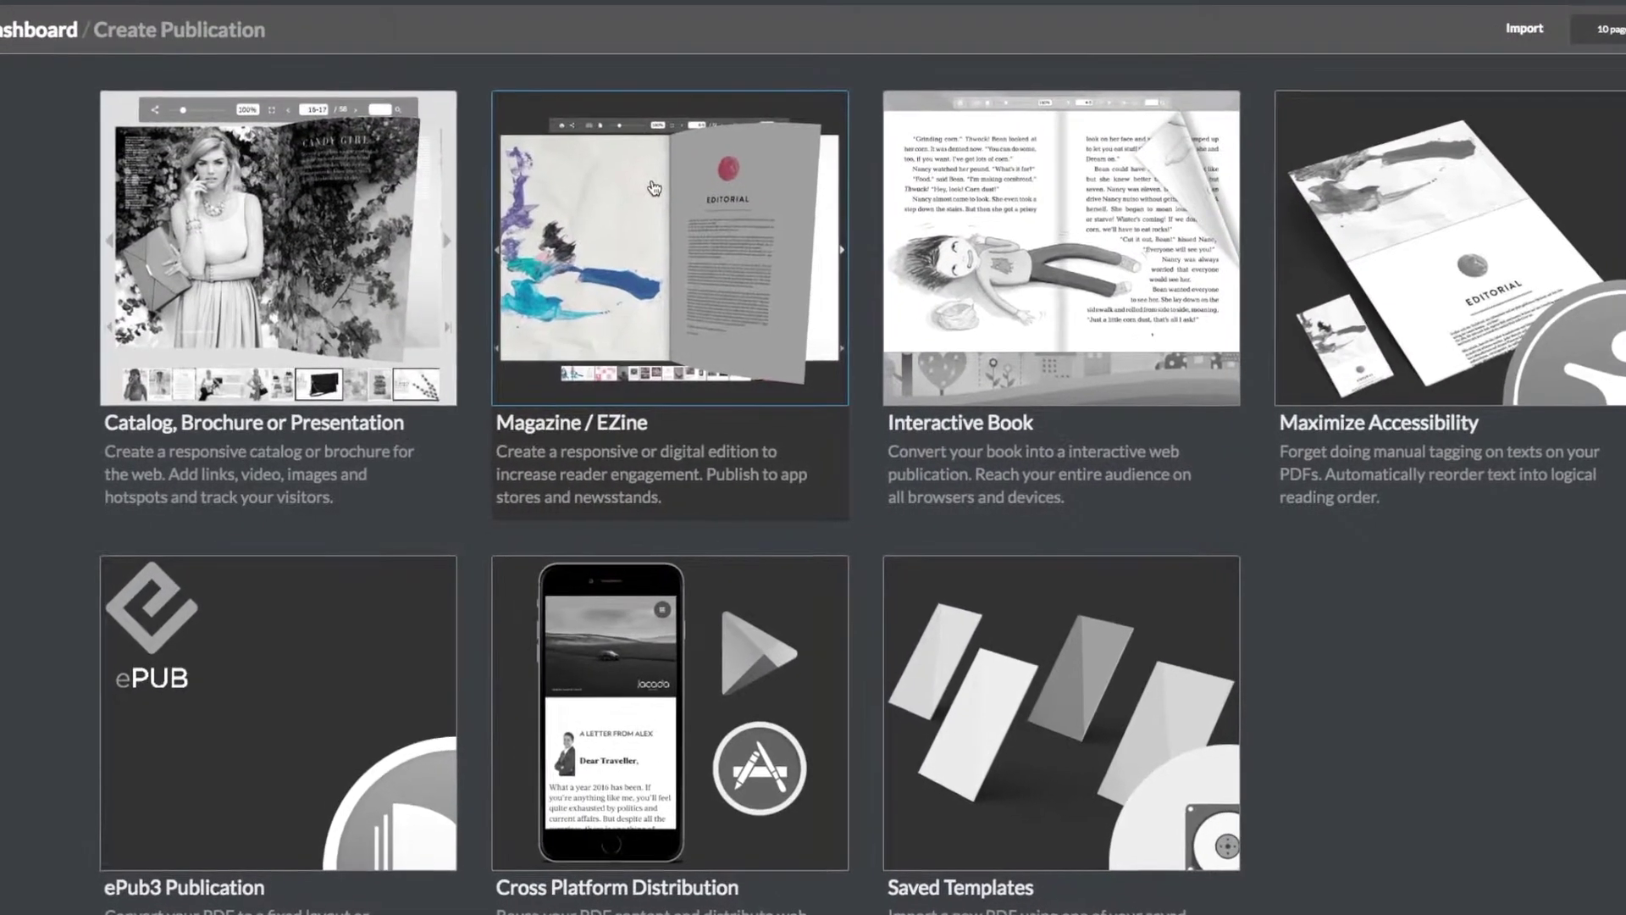
click(641, 198)
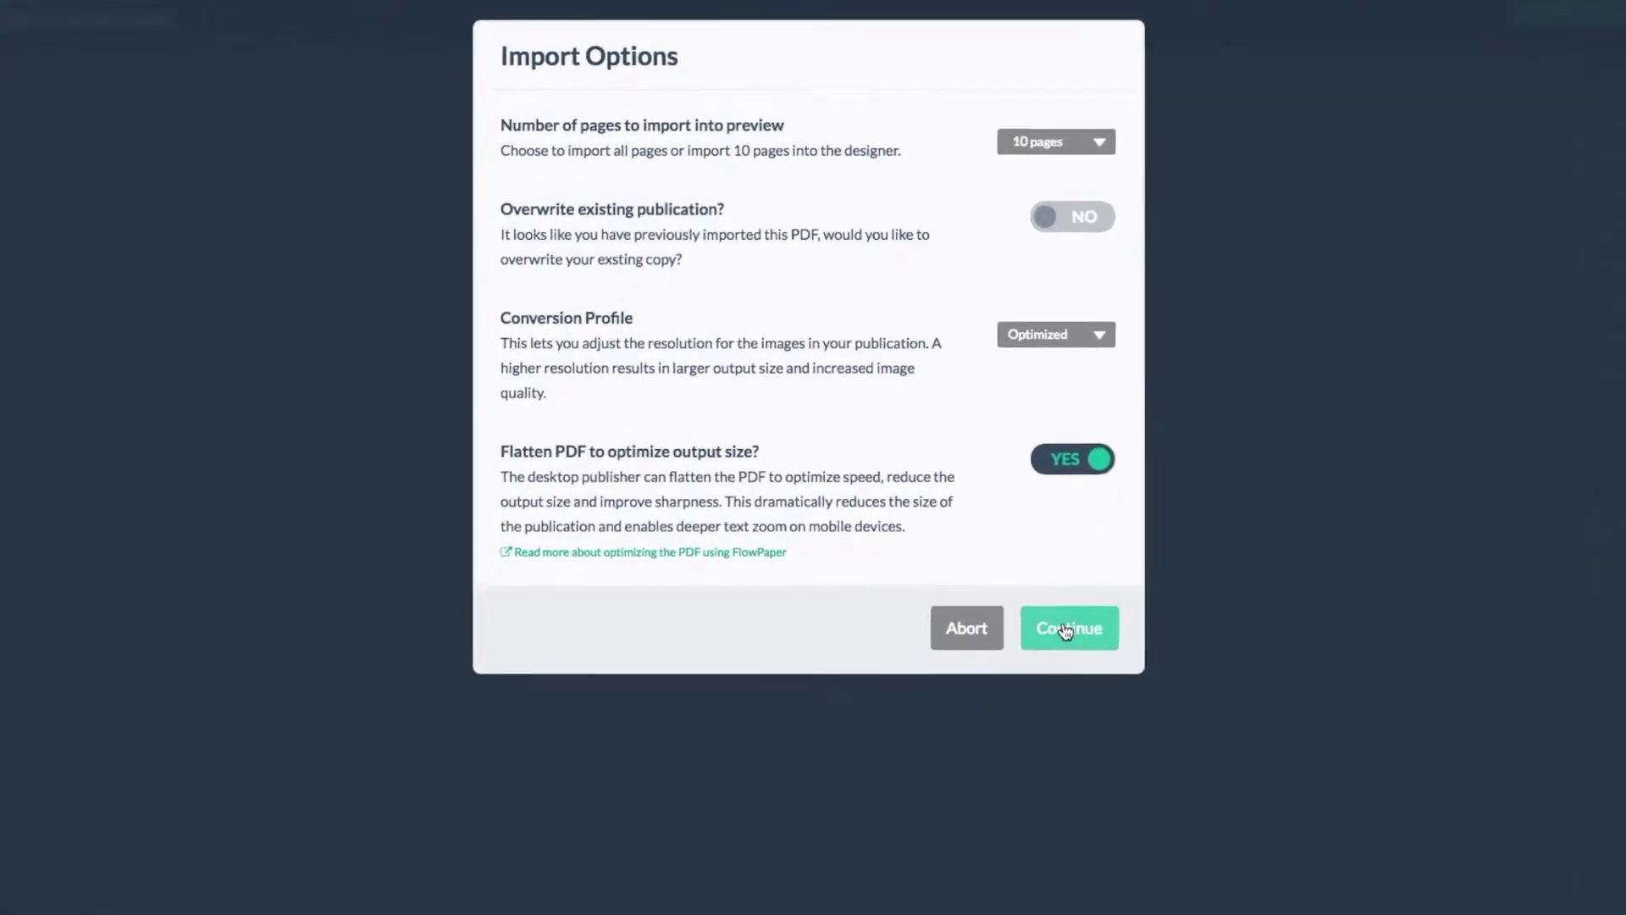
Accept the import settings to load the book, then page forward to spread 6-7
click(1098, 702)
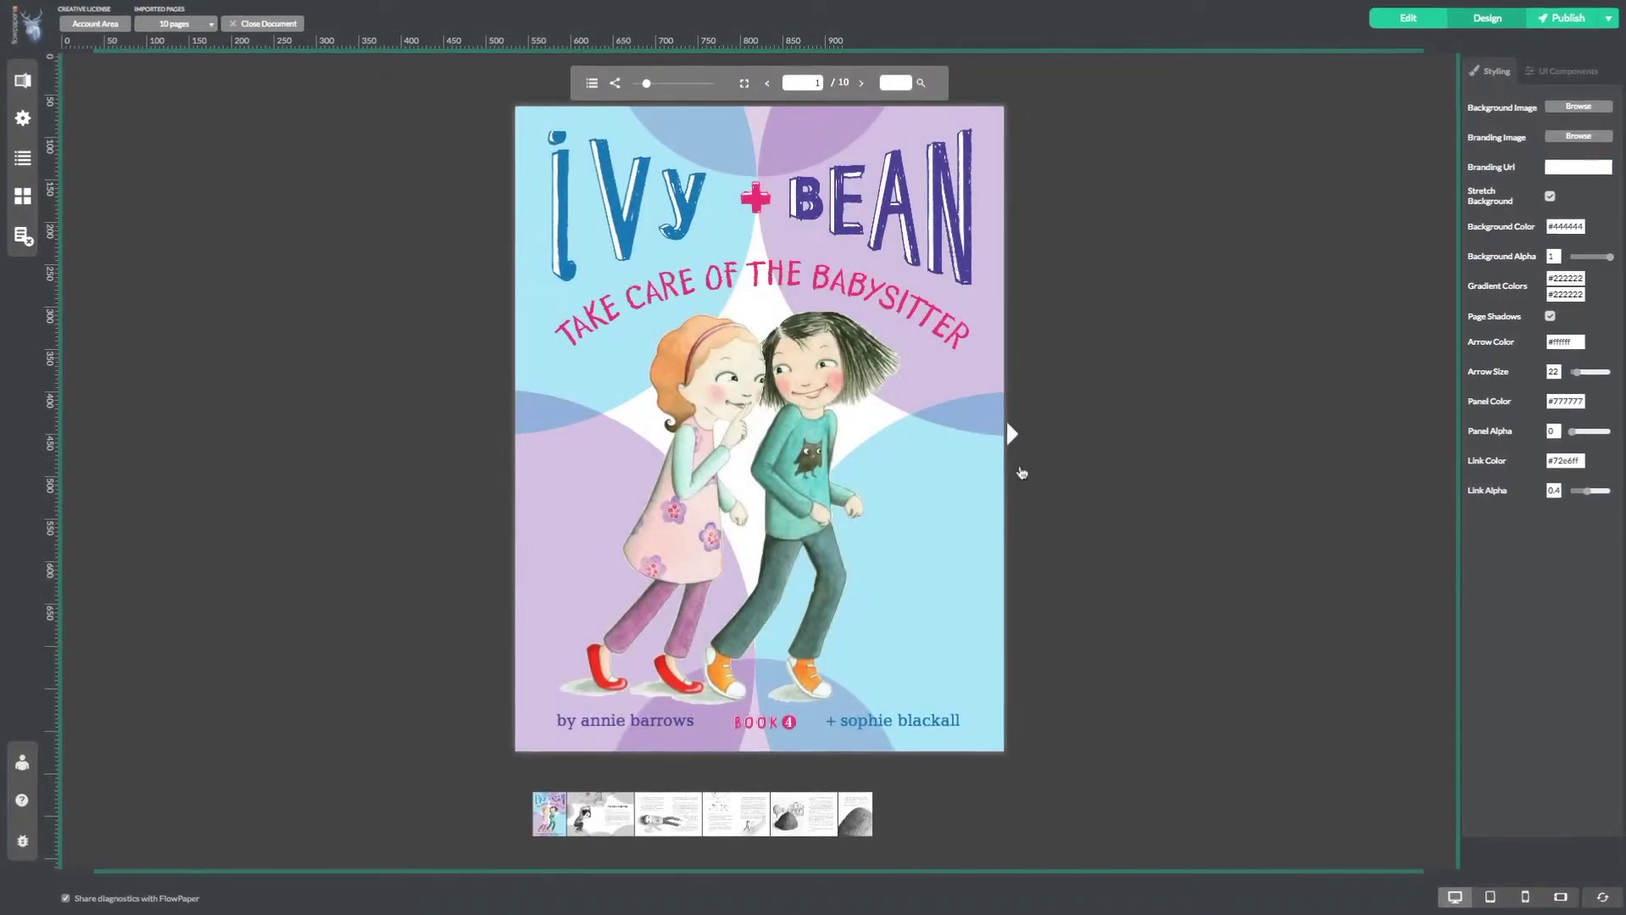
click(1257, 420)
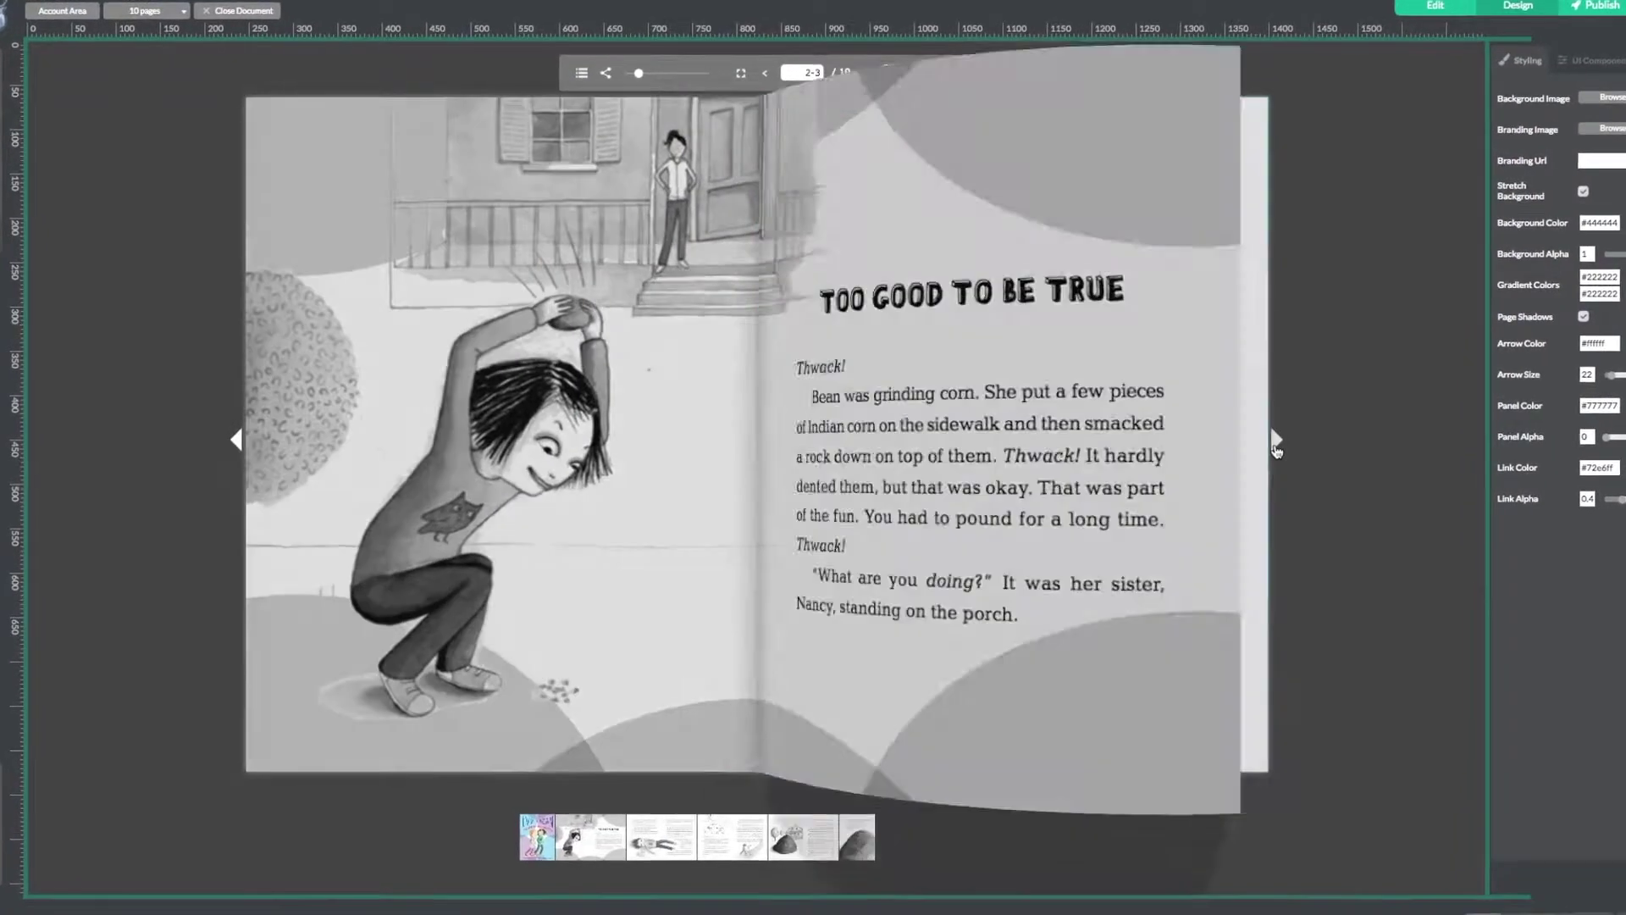
click(1270, 441)
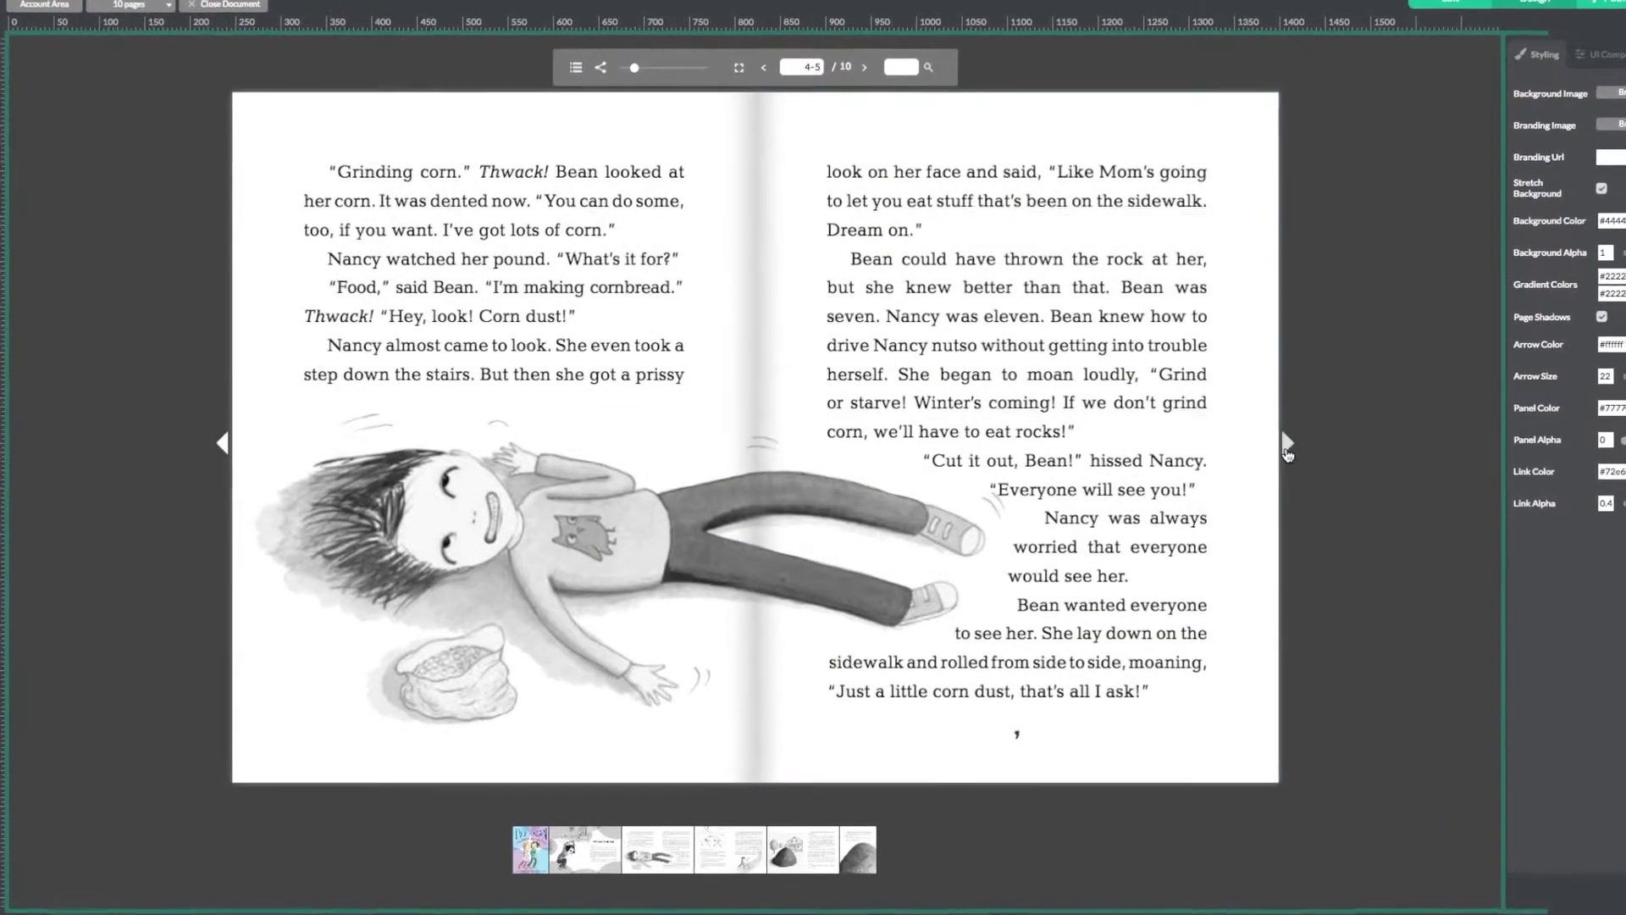
click(1293, 453)
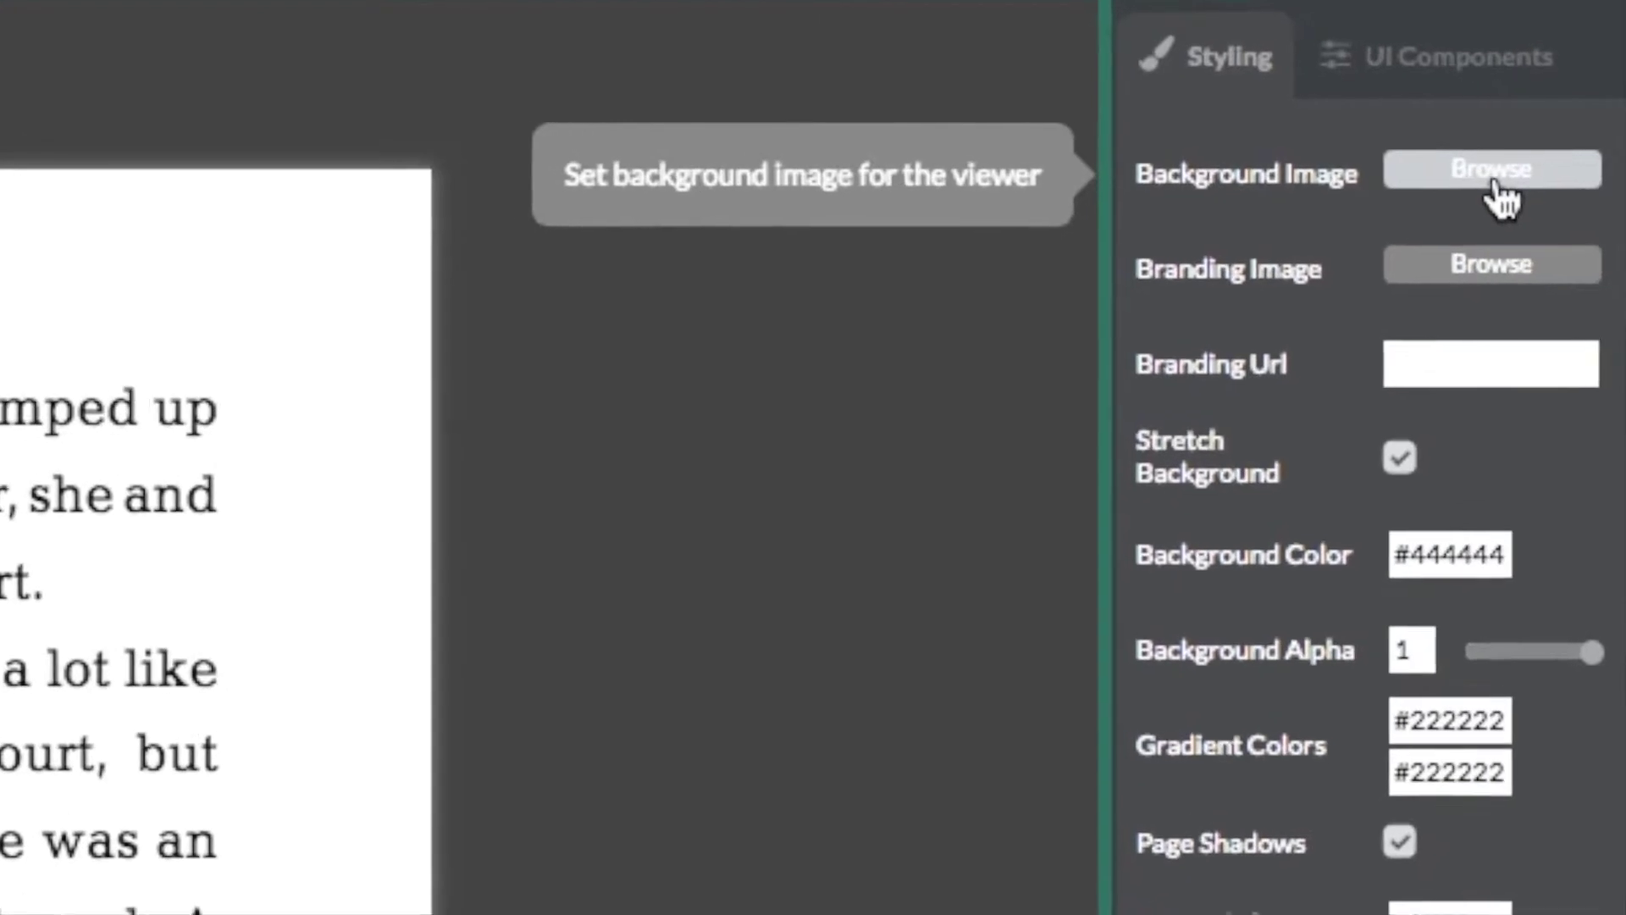
Use GAcRtl_w.png from 03 Media > Backgrounds as the viewer's background image
click(1498, 201)
click(813, 127)
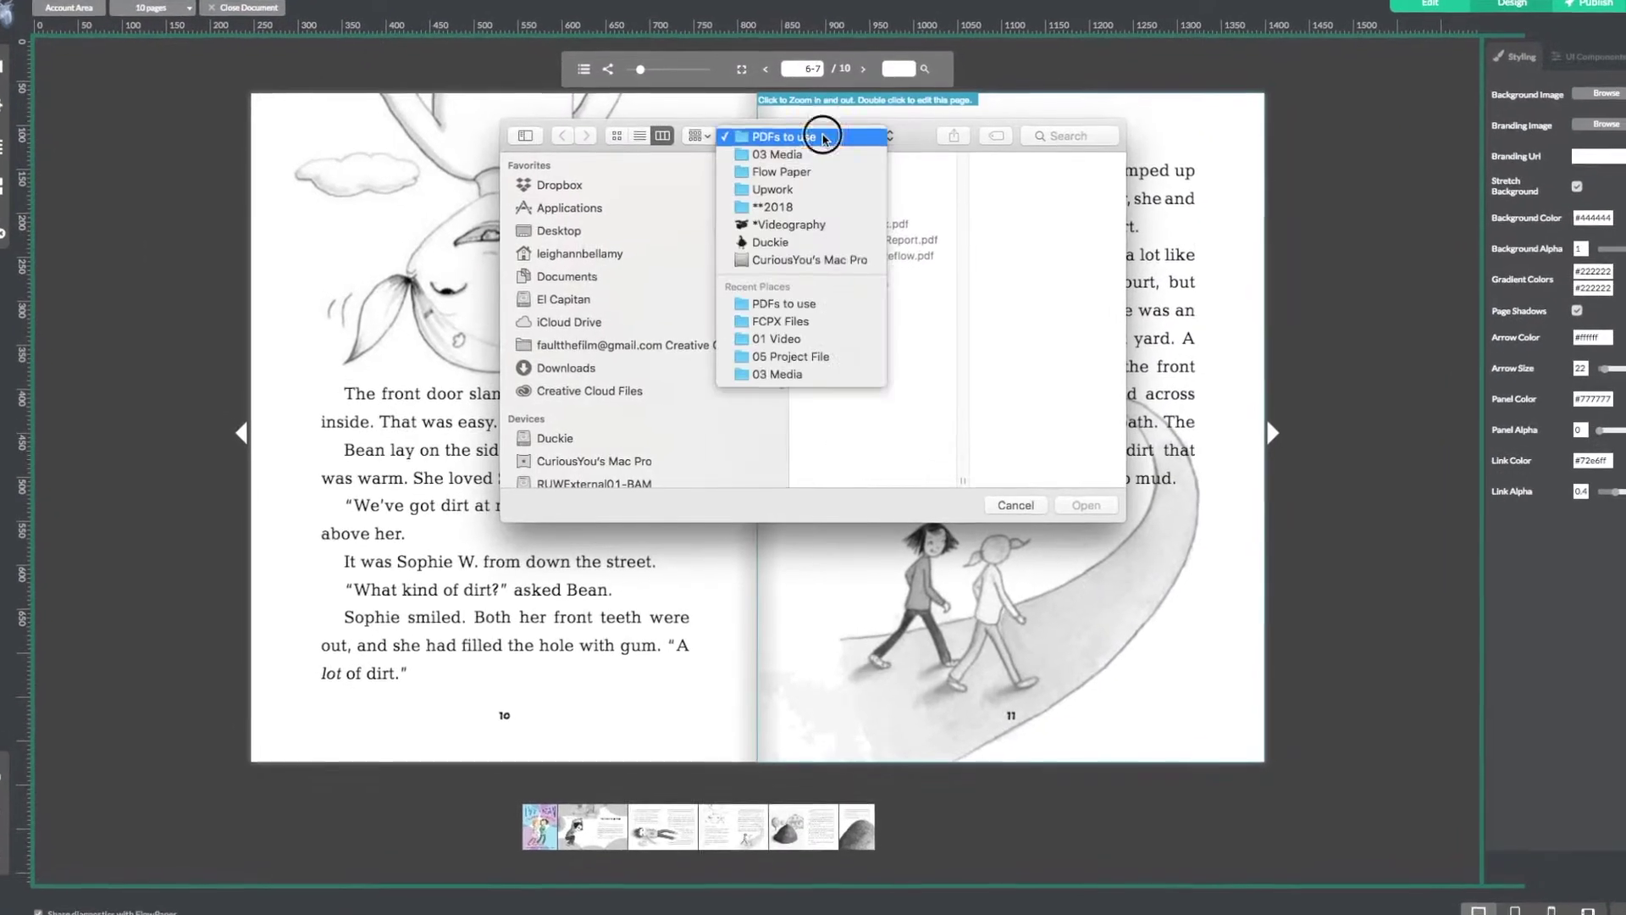
click(779, 152)
click(1007, 153)
click(822, 185)
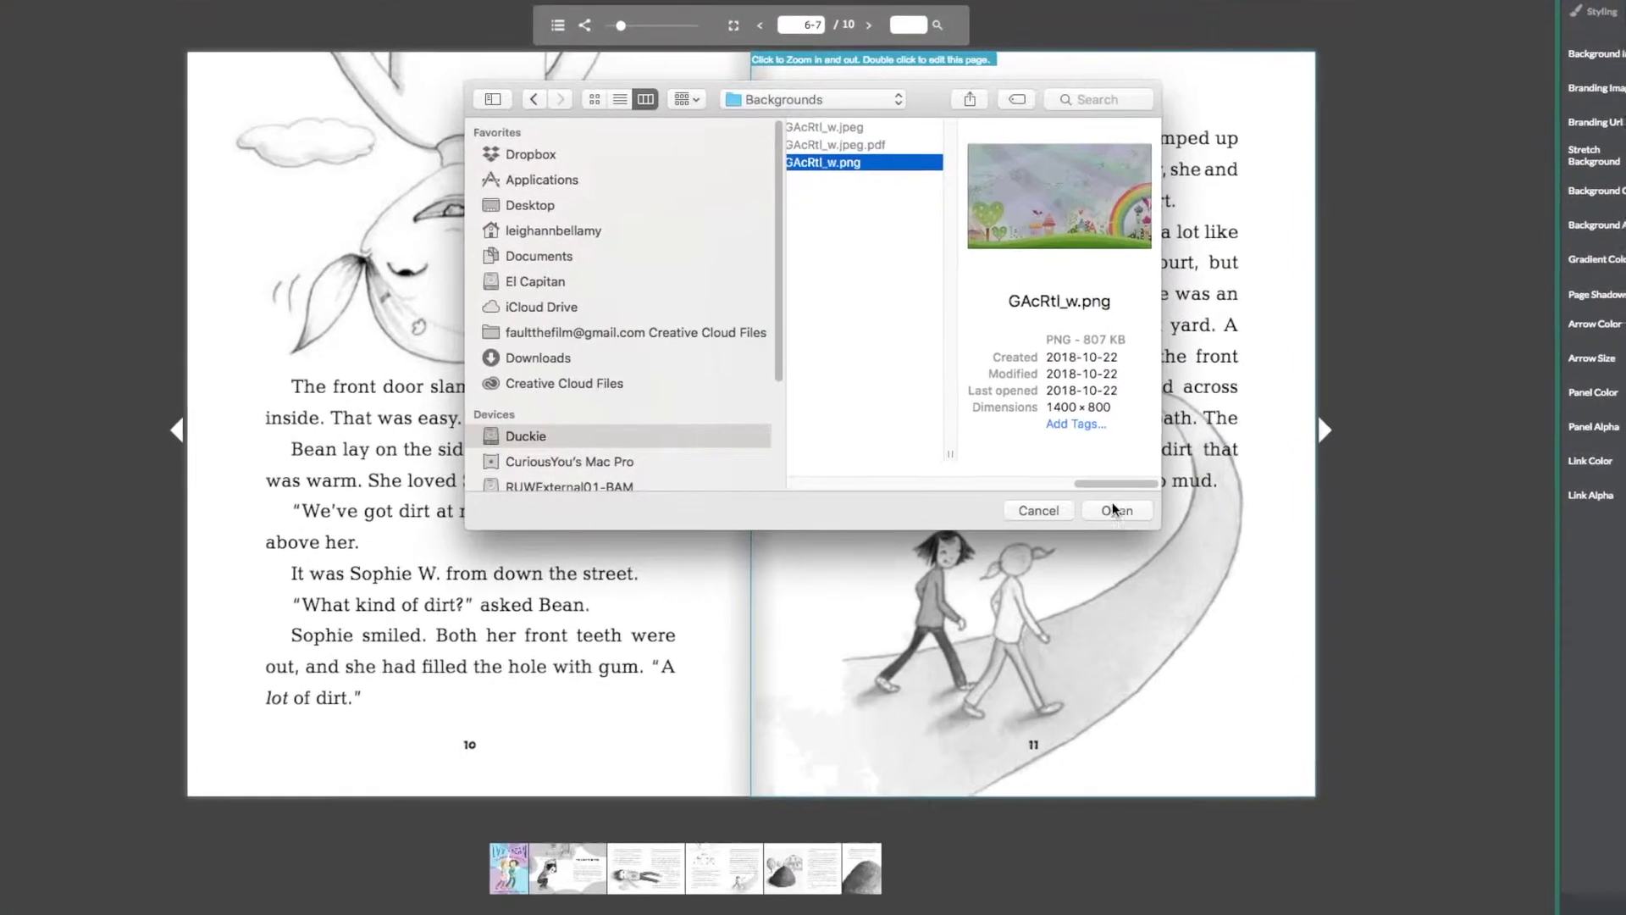
click(1122, 512)
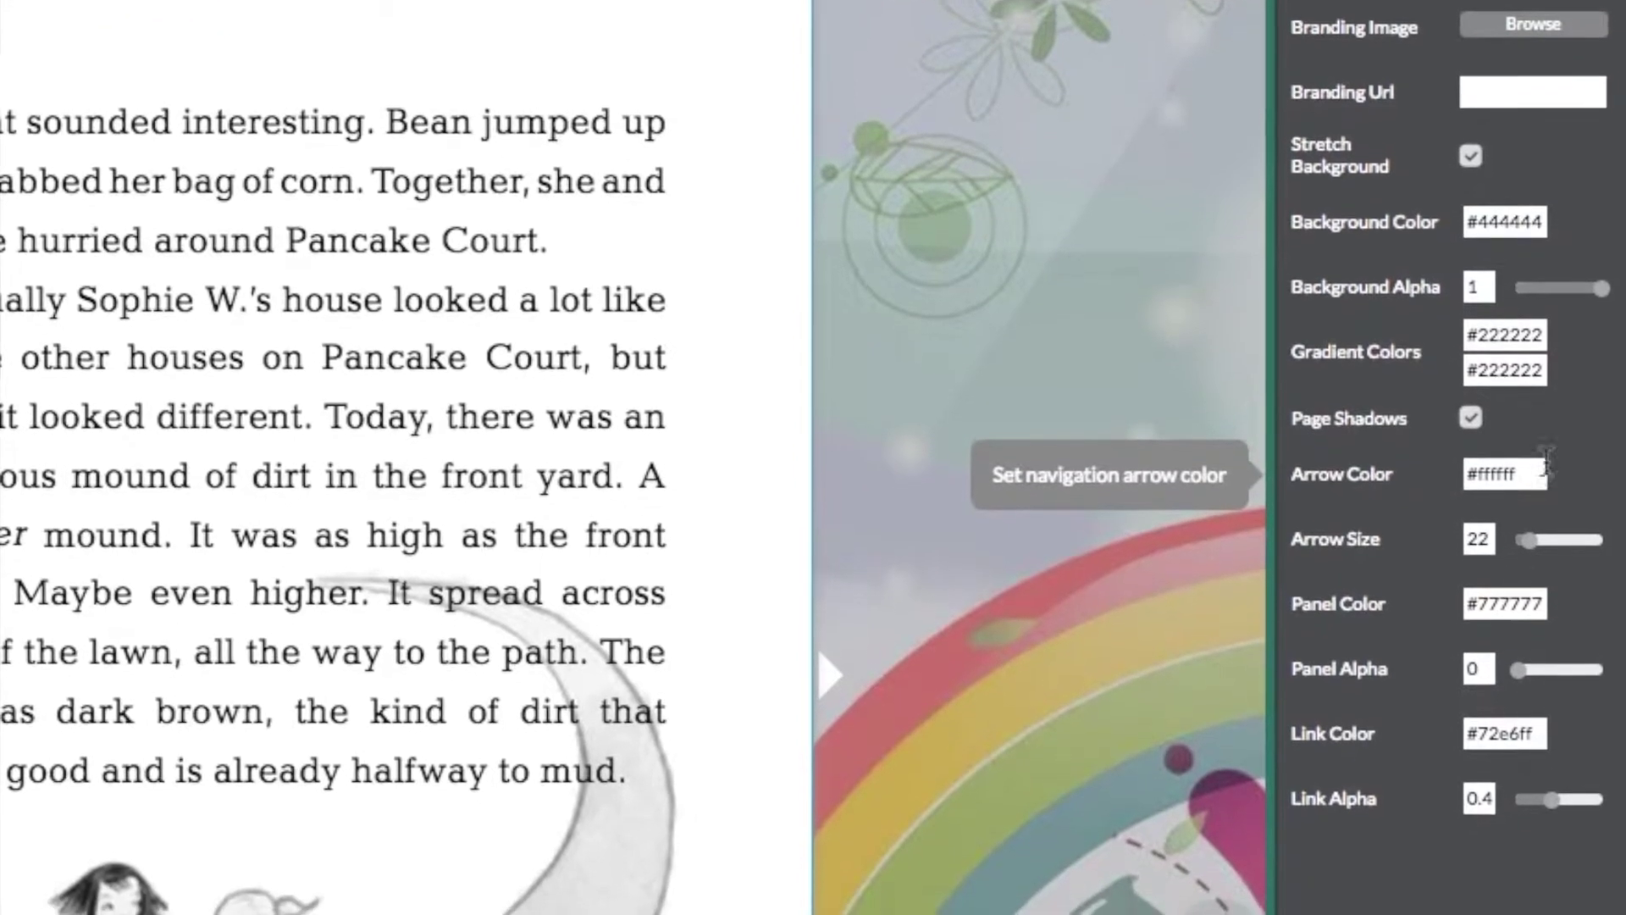
Colour the navigation arrows grey #A8A9A9 and reduce their size from 22 to 18
click(1533, 499)
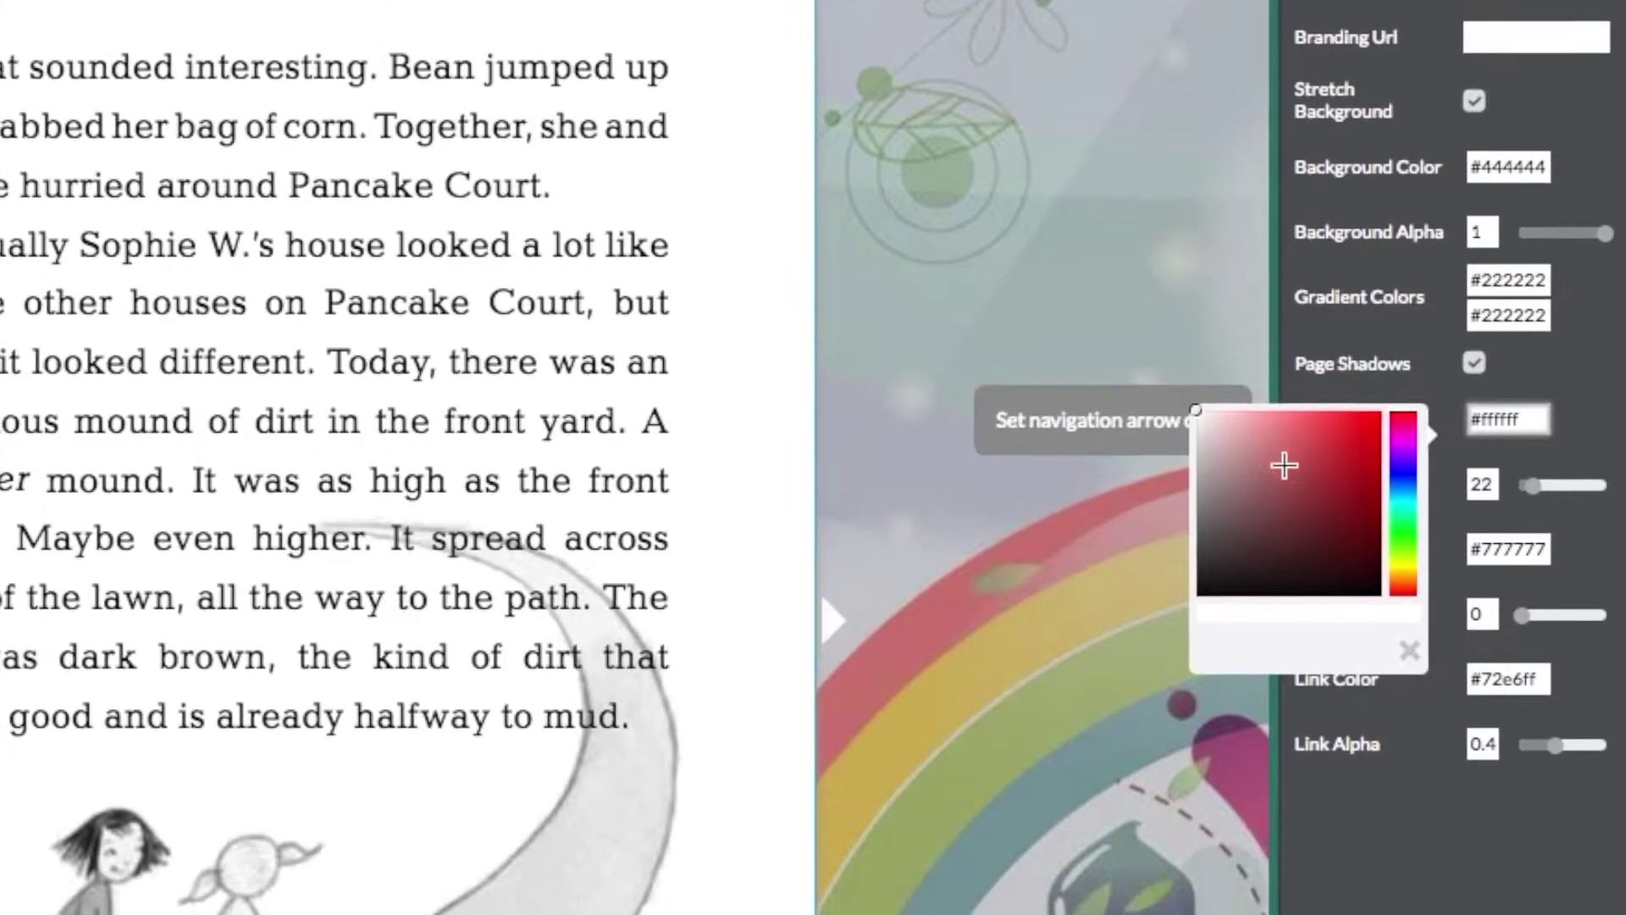
drag(1413, 430, 1408, 388)
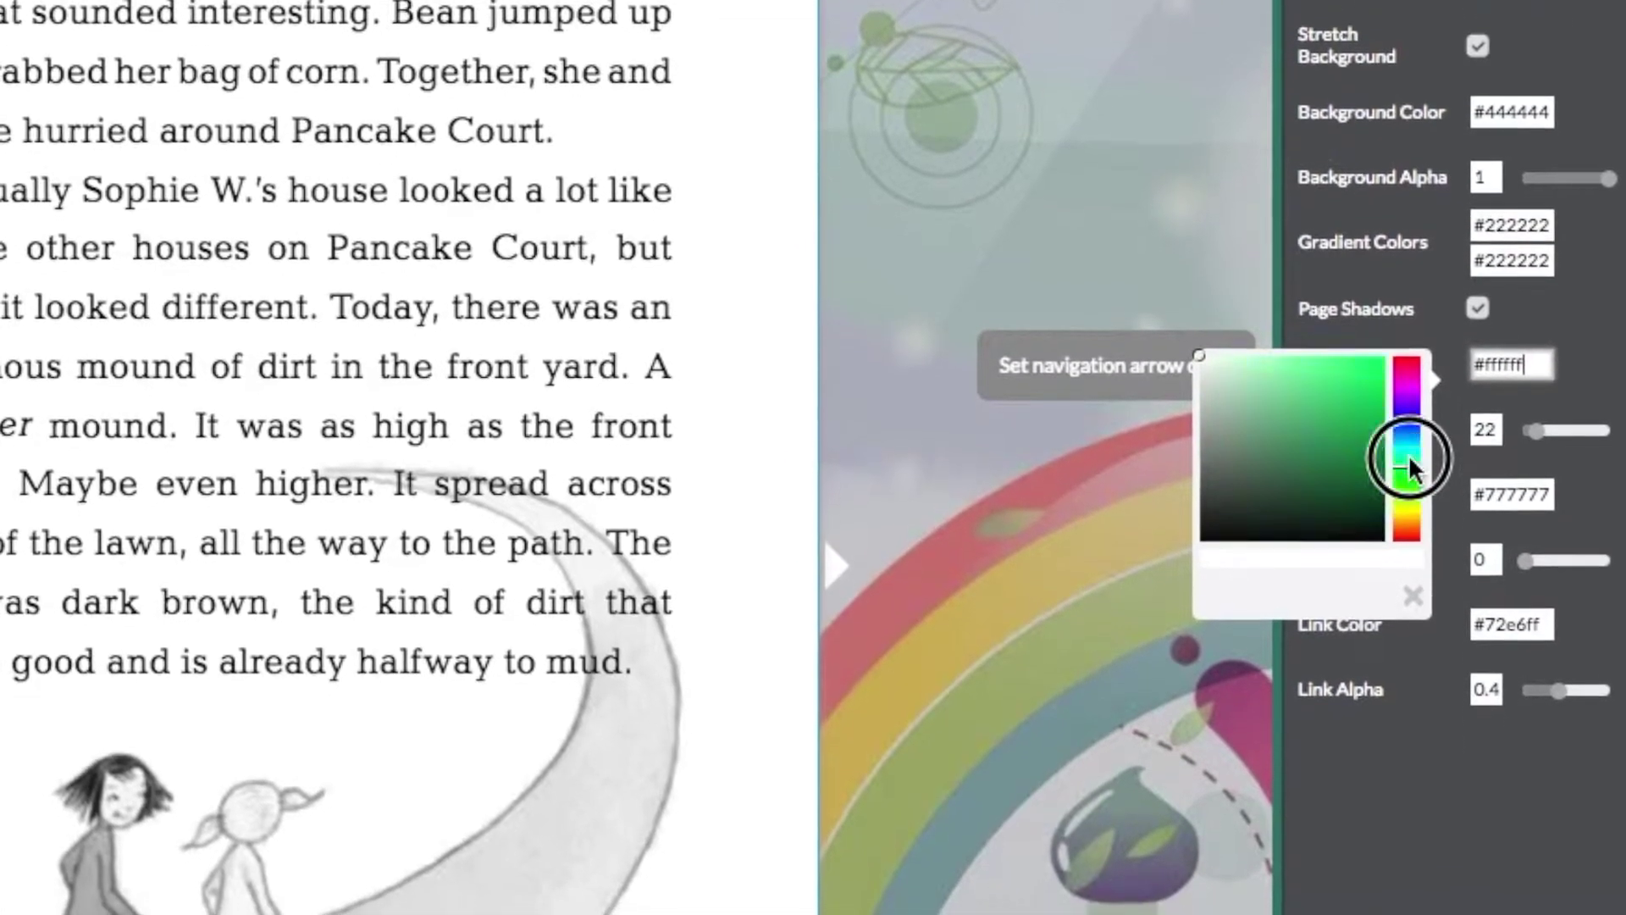
text(#A8A9A9)
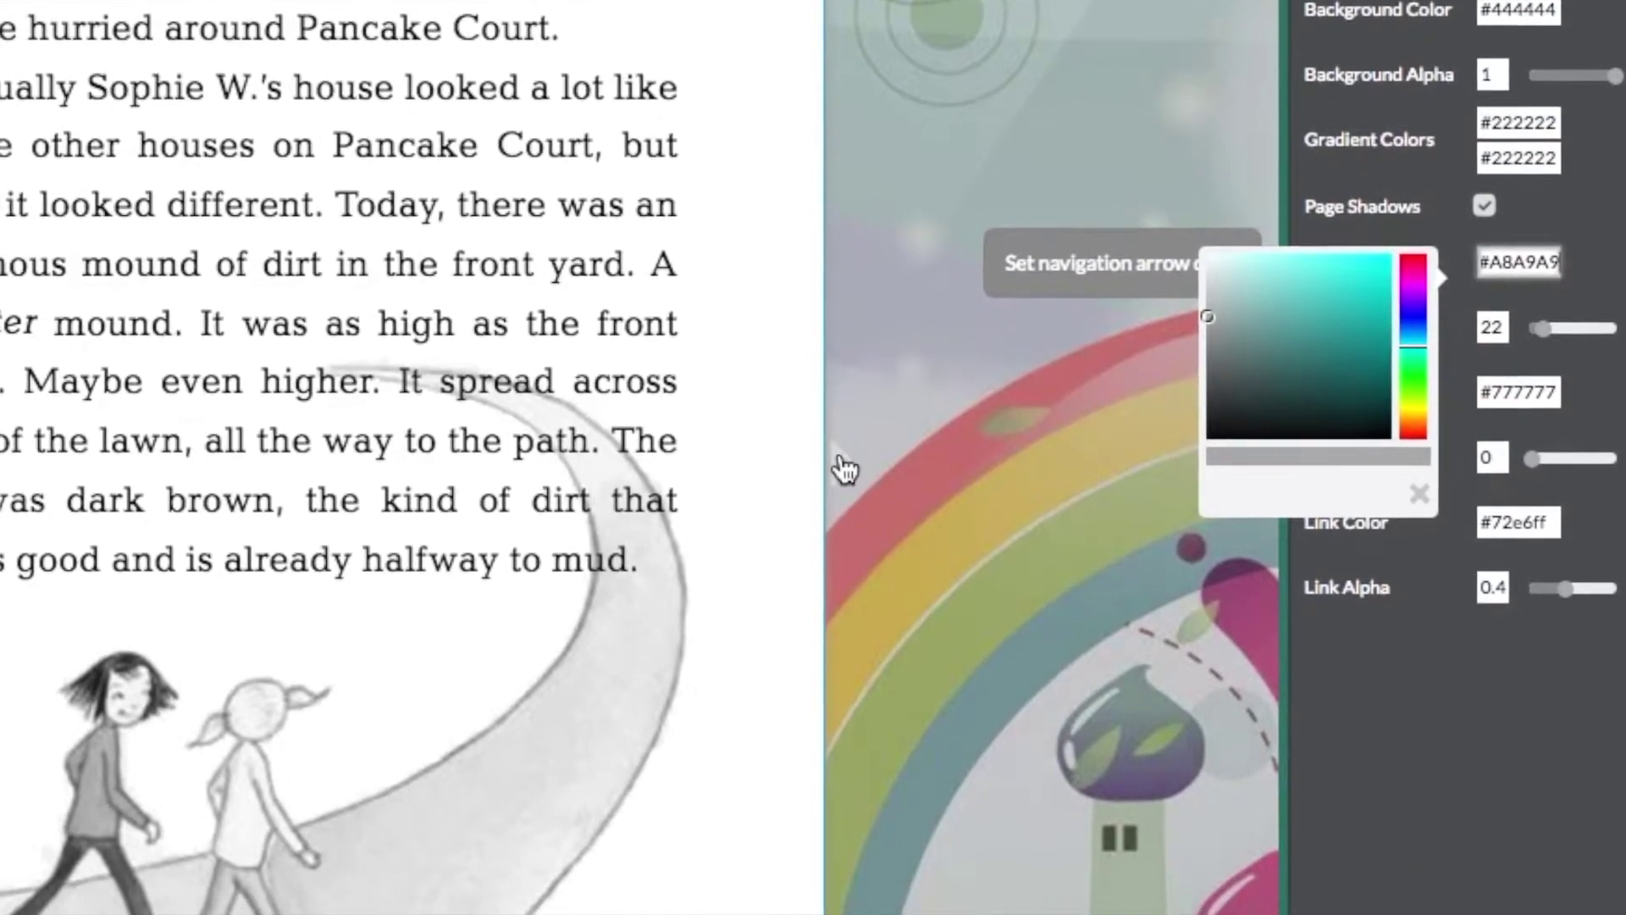
click(1617, 245)
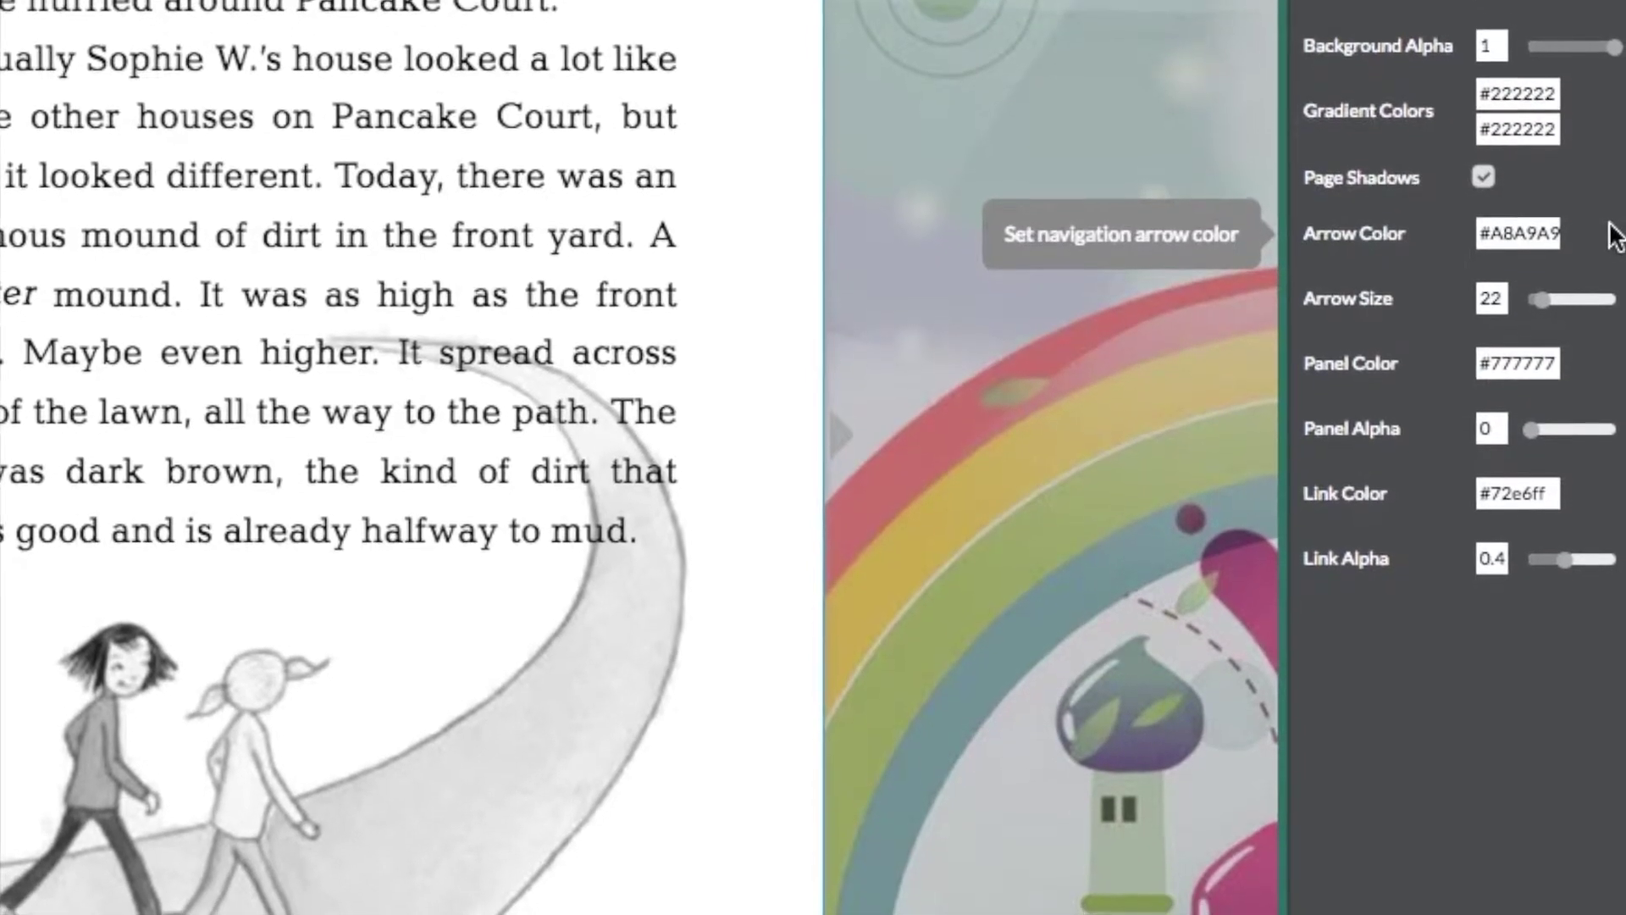
drag(1542, 298, 1540, 271)
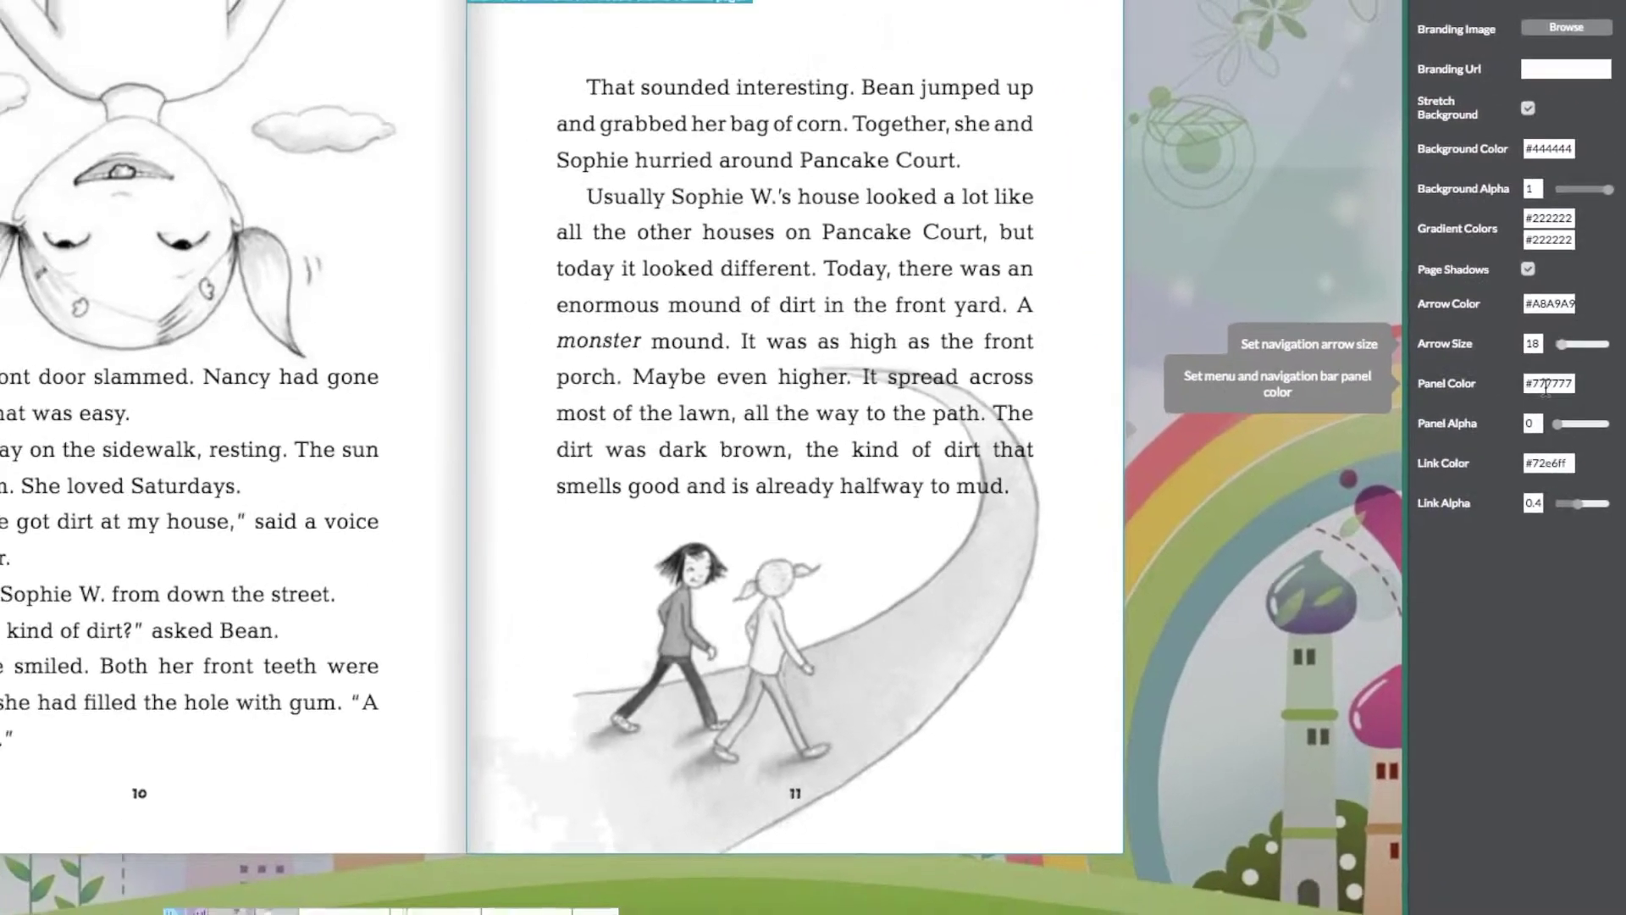
Make the panels light green #C3D296 at alpha 1.0, then flip ahead in the book
click(1546, 385)
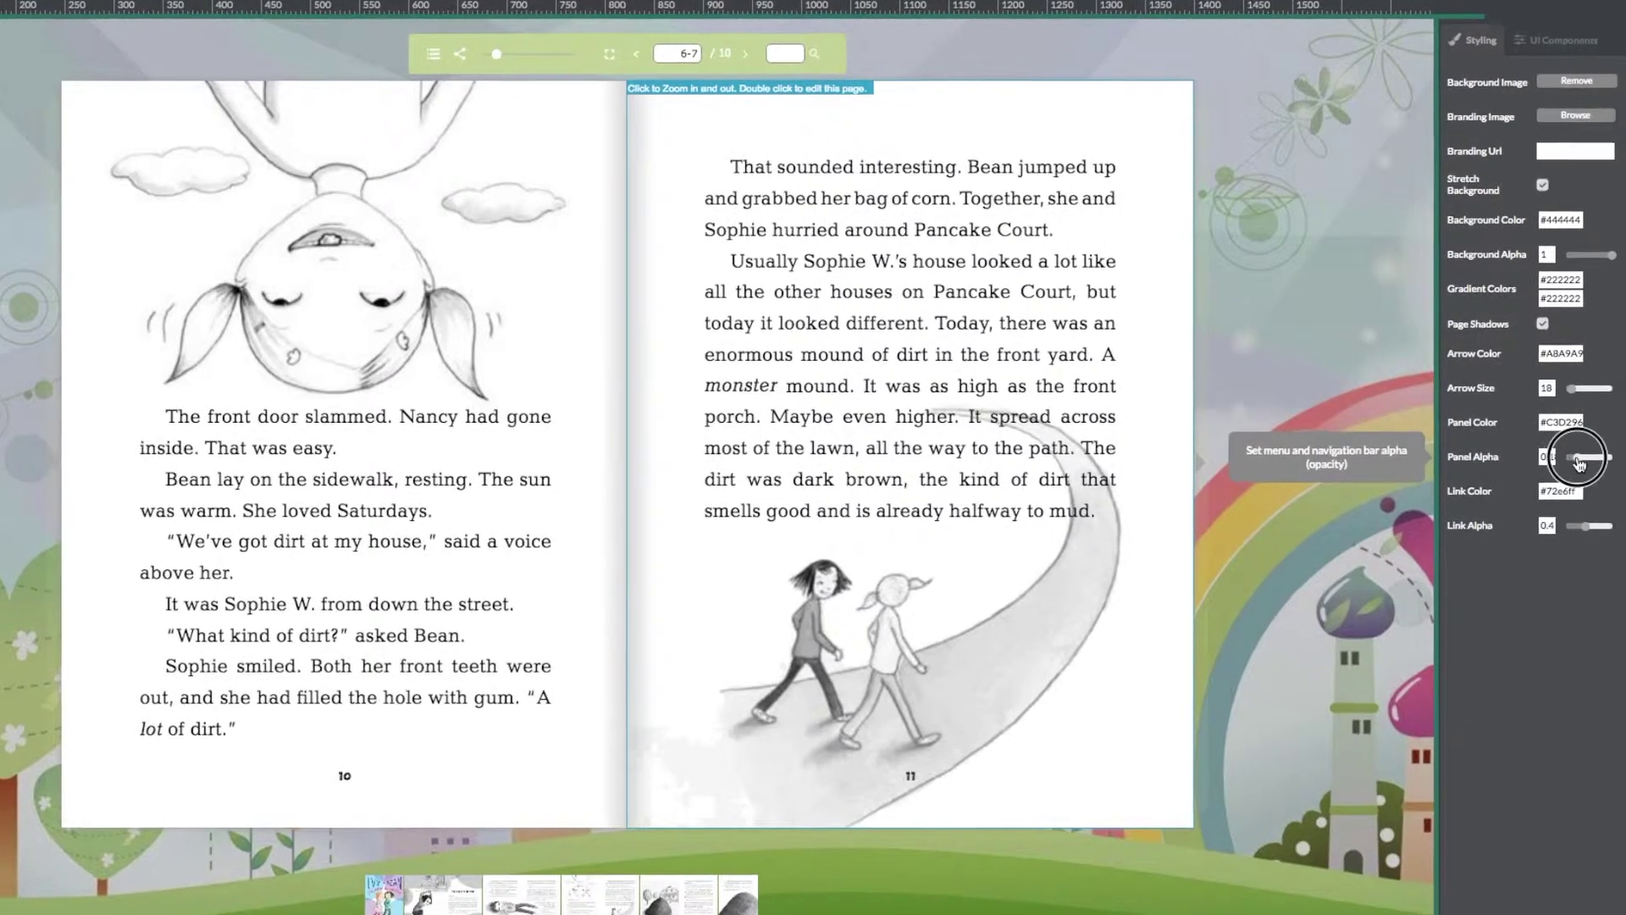
drag(1571, 457, 1609, 464)
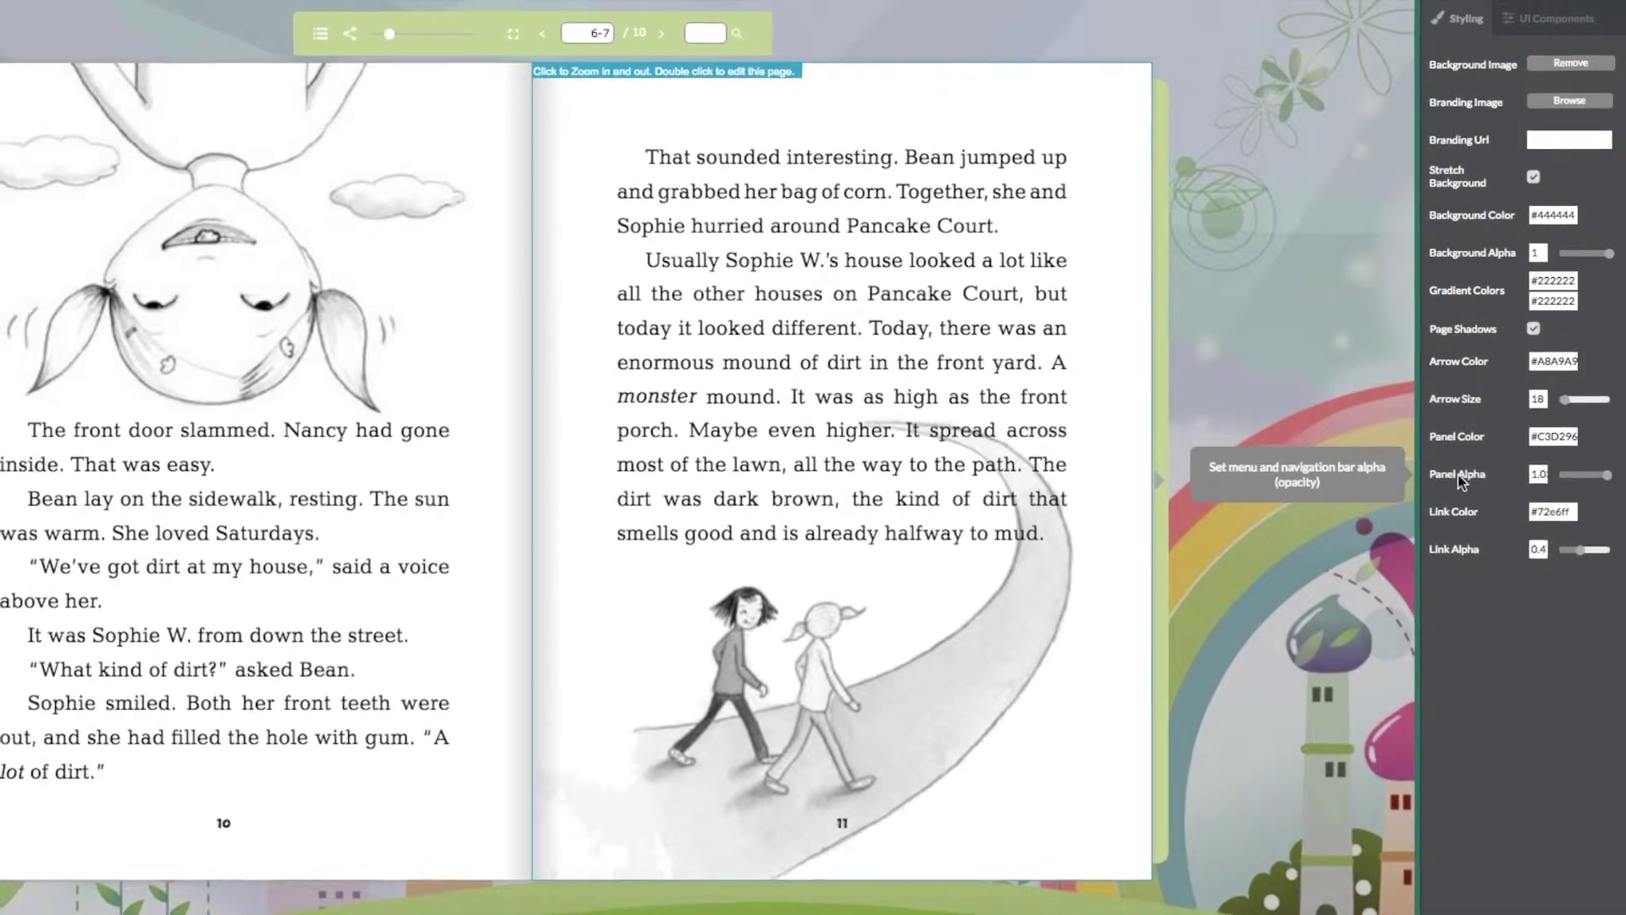
click(1174, 466)
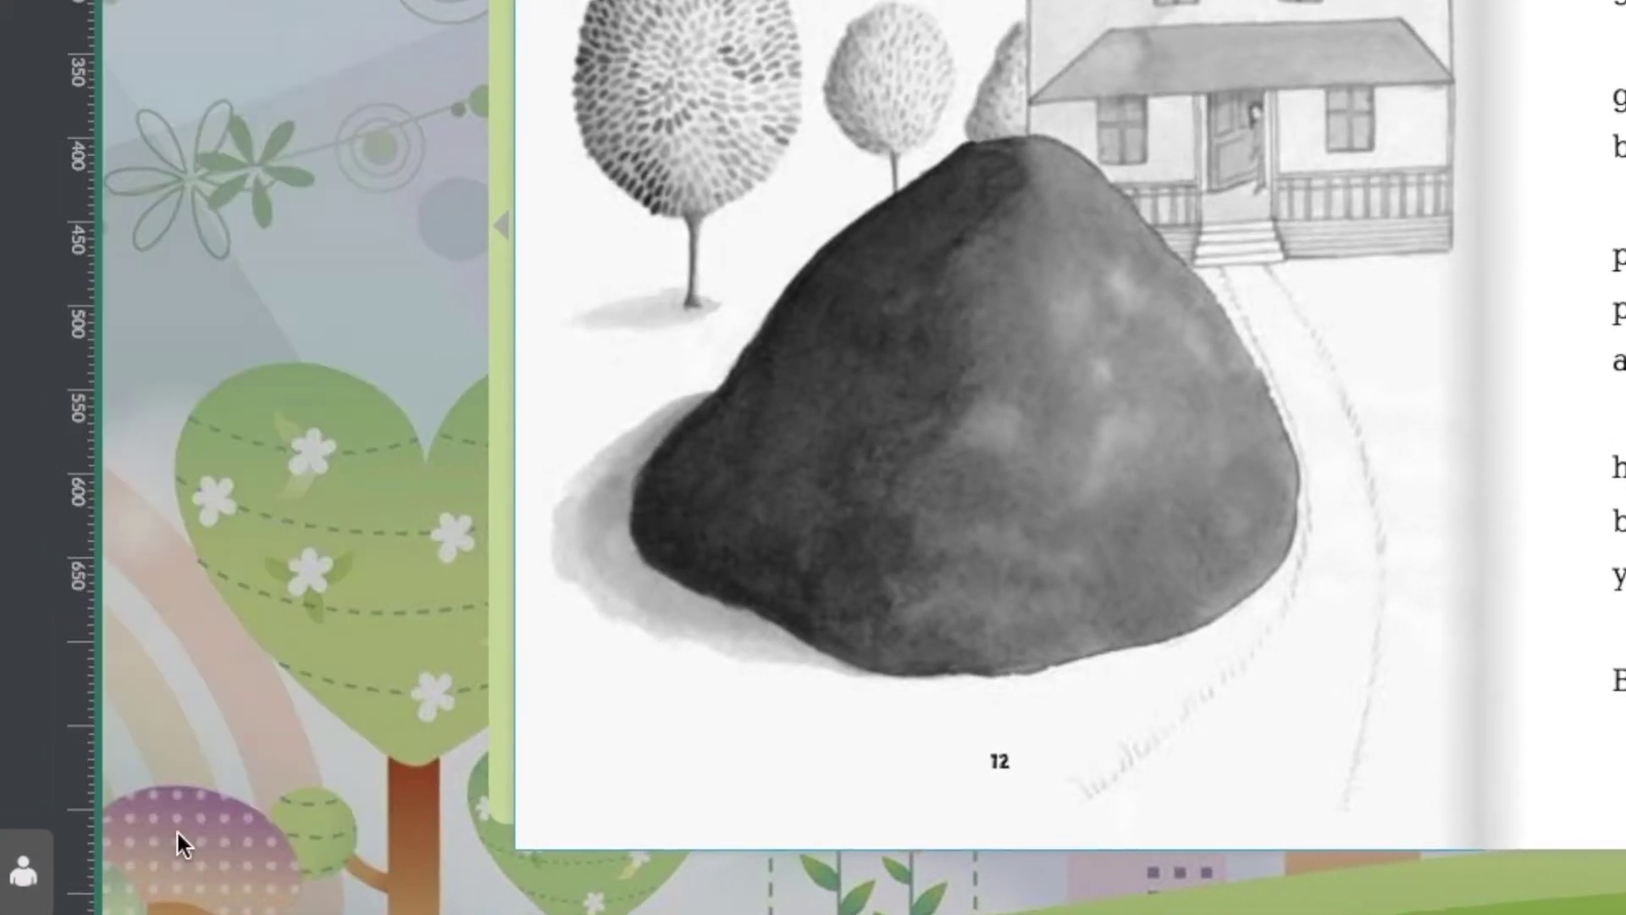
Save the current style as the 'Green Zine' template and dismiss the confirmation
click(178, 838)
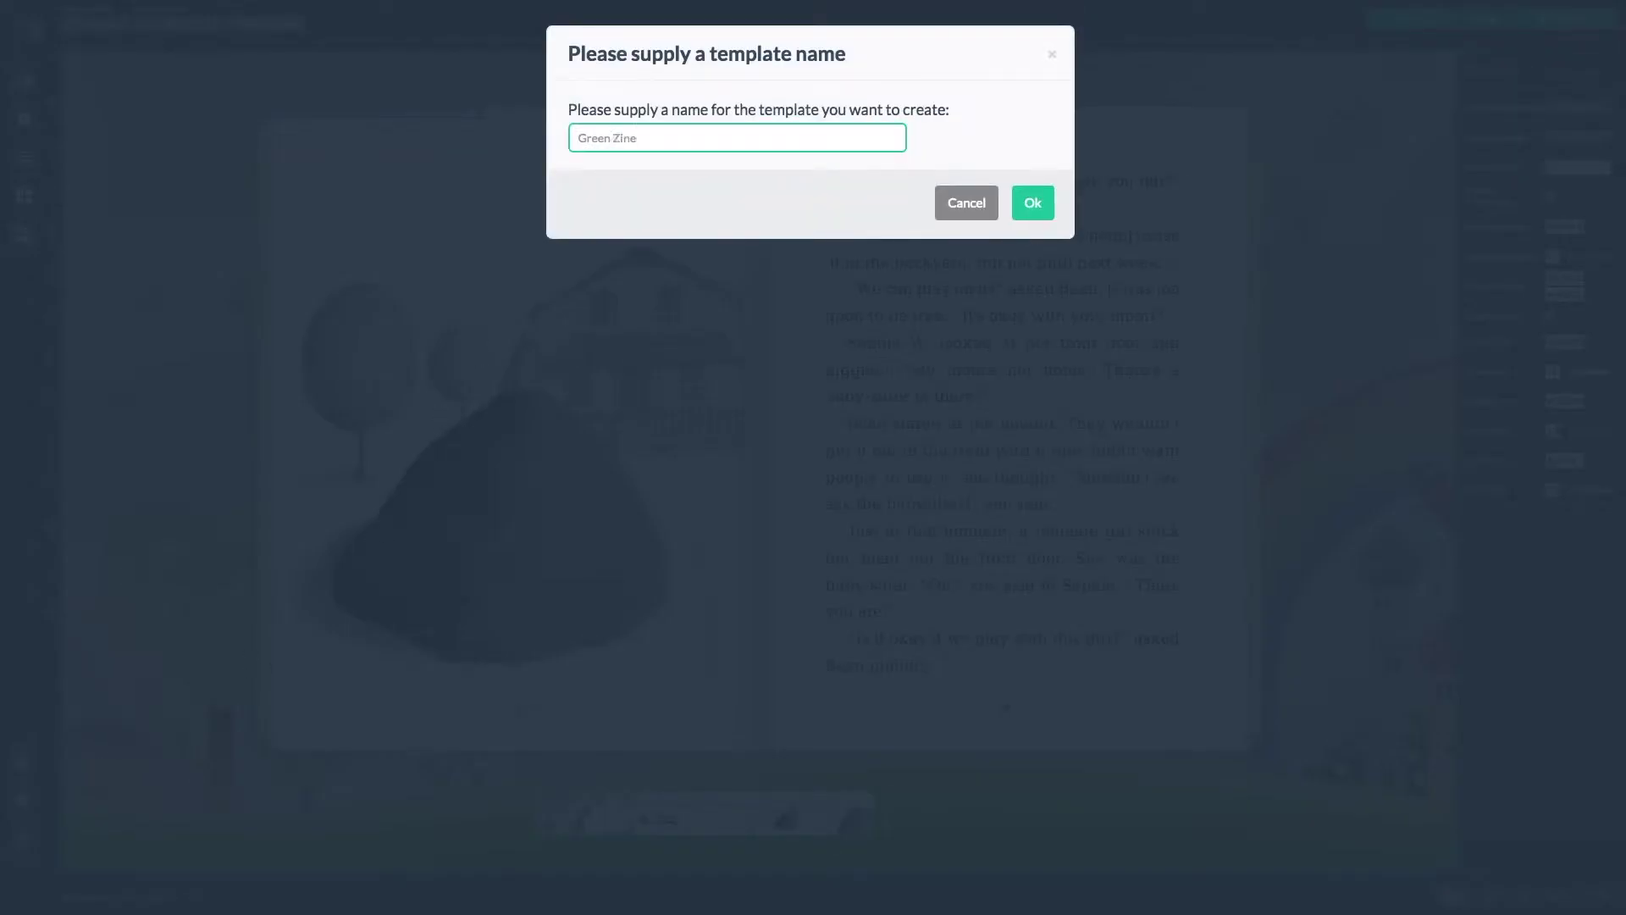
click(1035, 203)
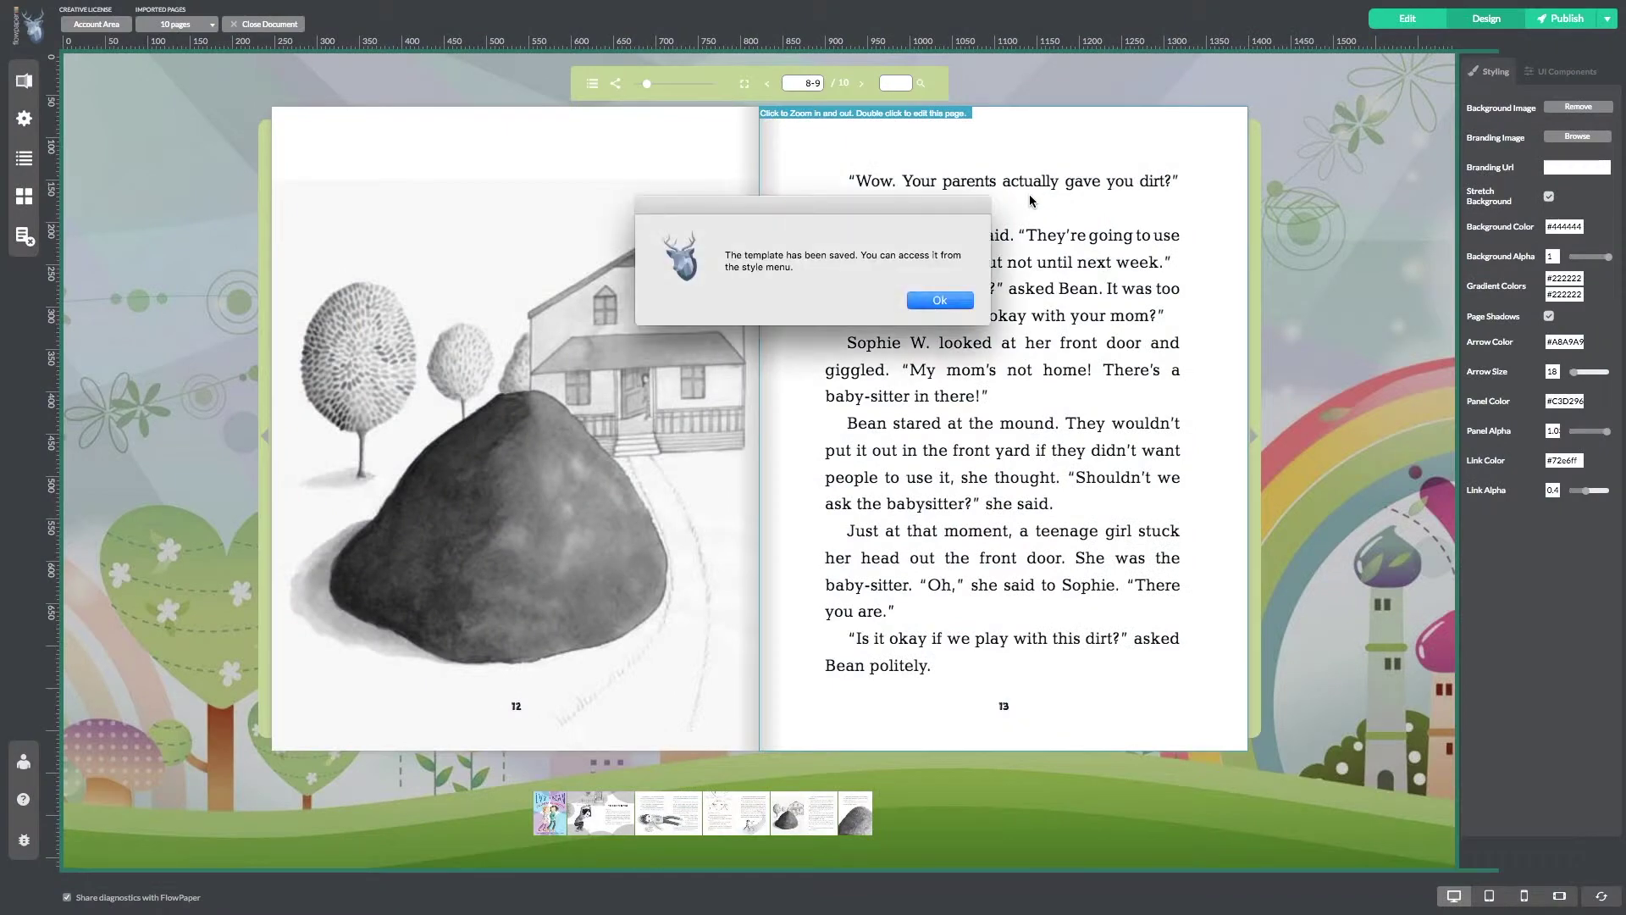
click(938, 299)
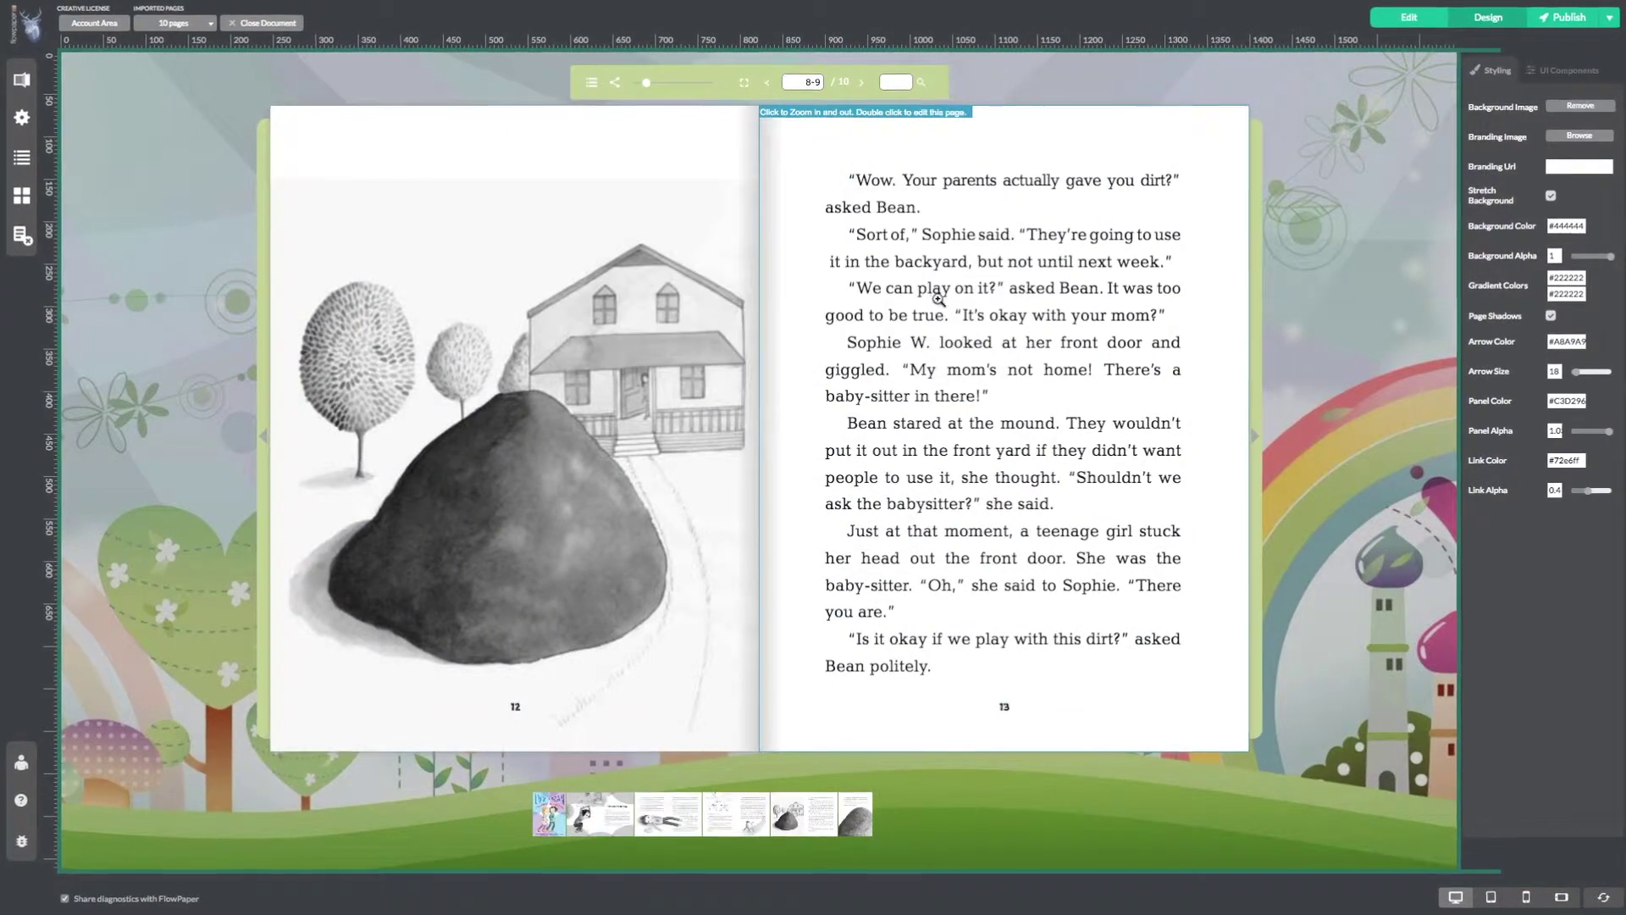
click(24, 80)
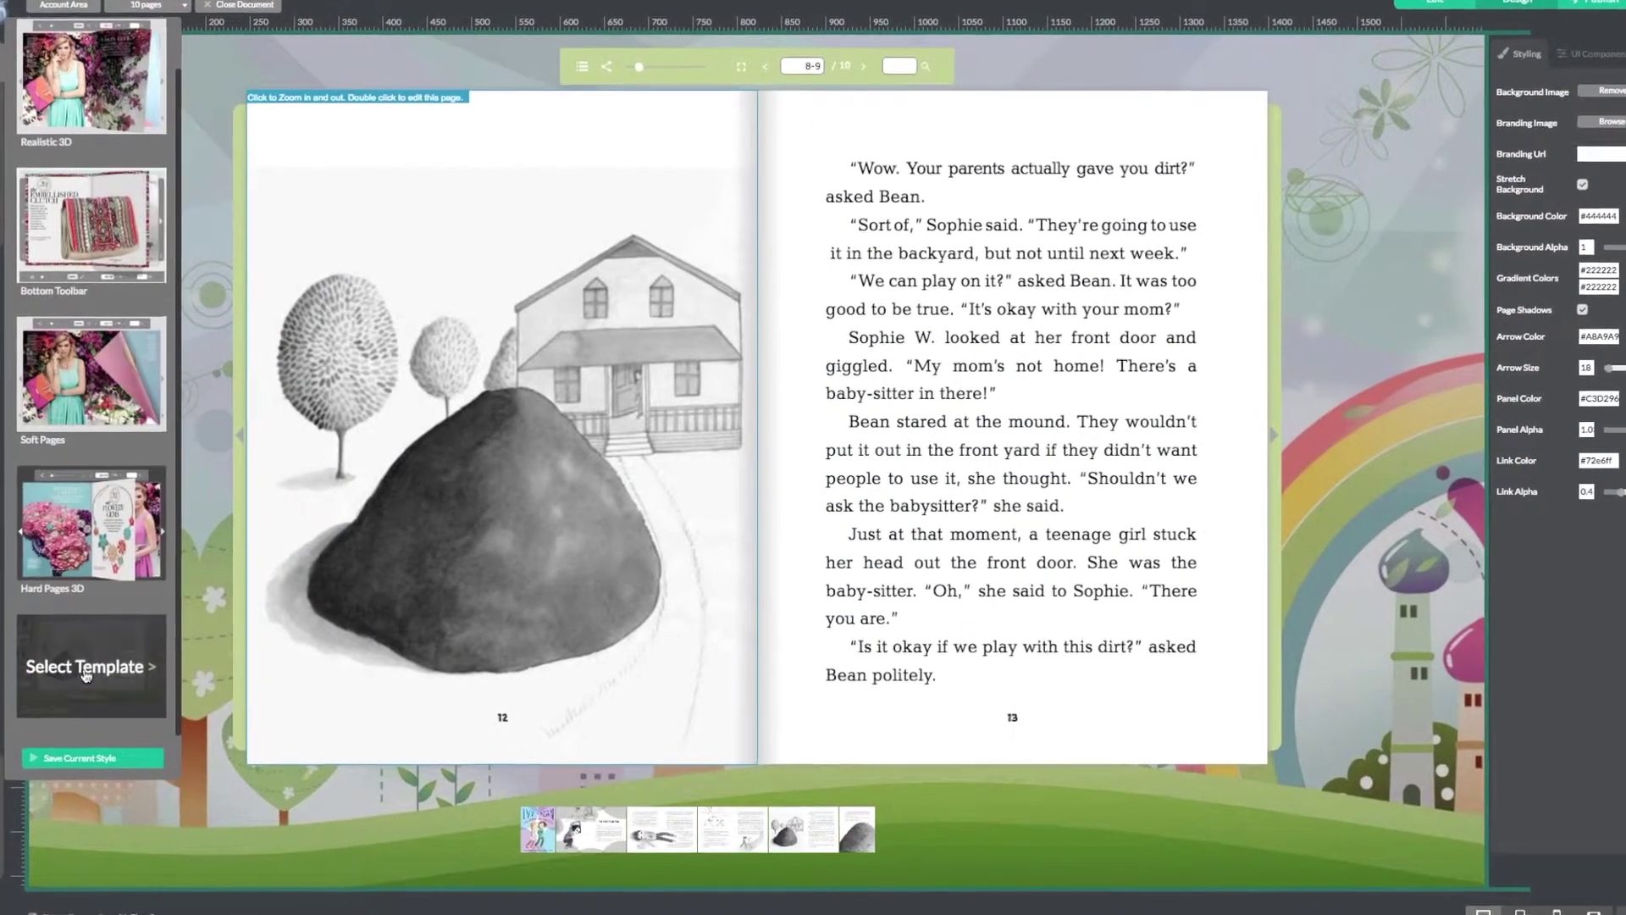
Close the template list, preview the book up to spread 4-5, and go back to the Dashboard
click(76, 665)
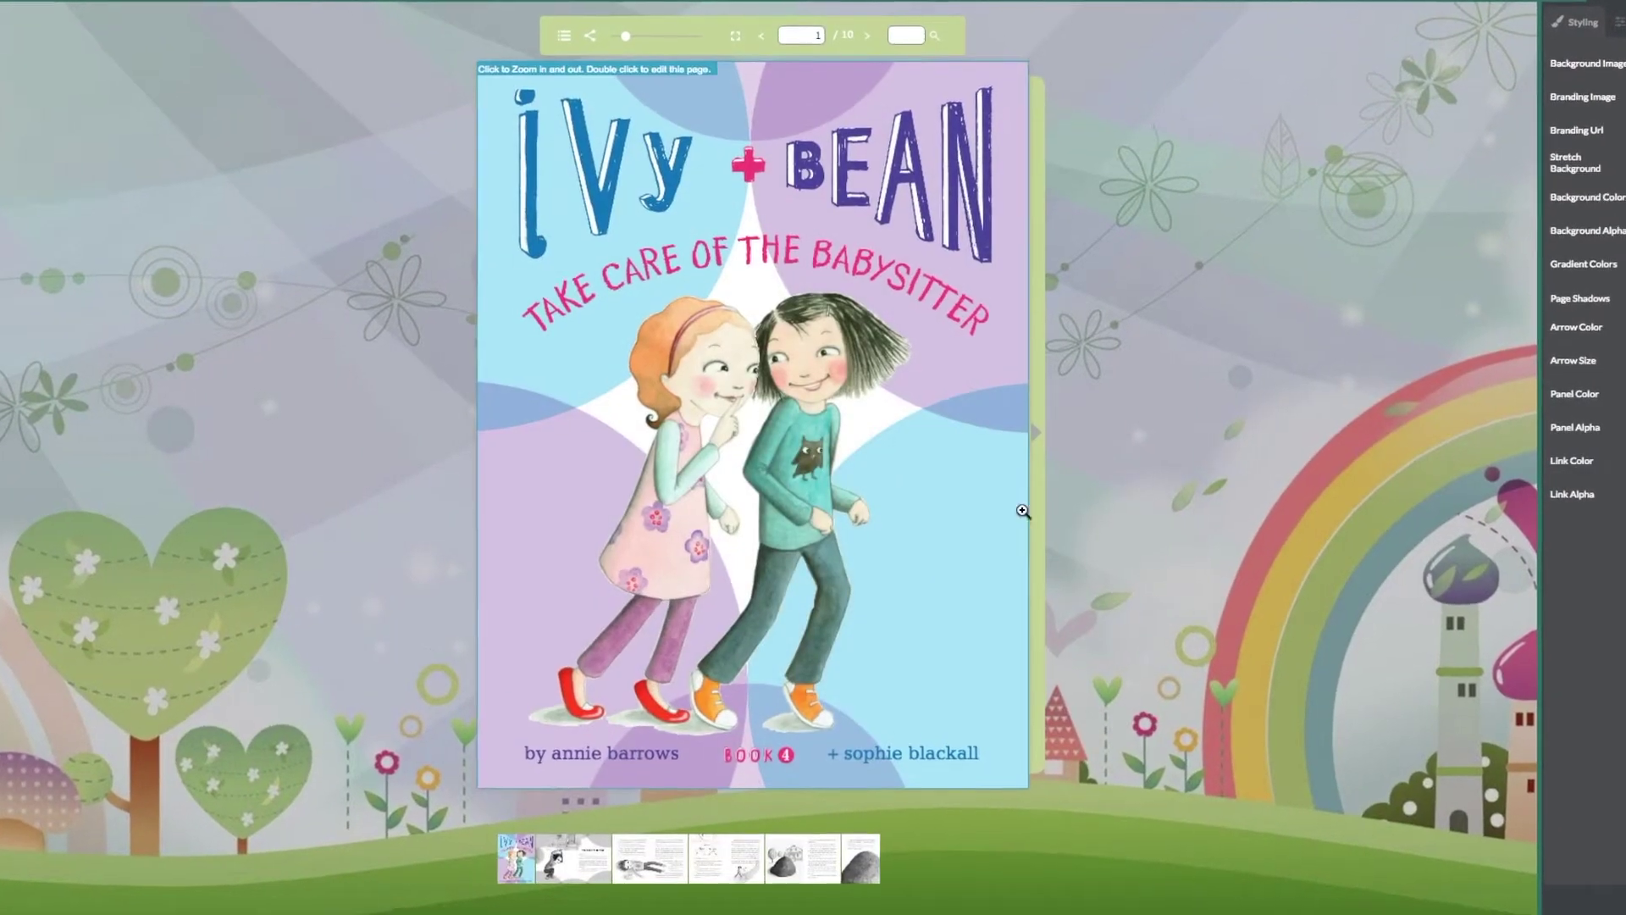
click(1037, 433)
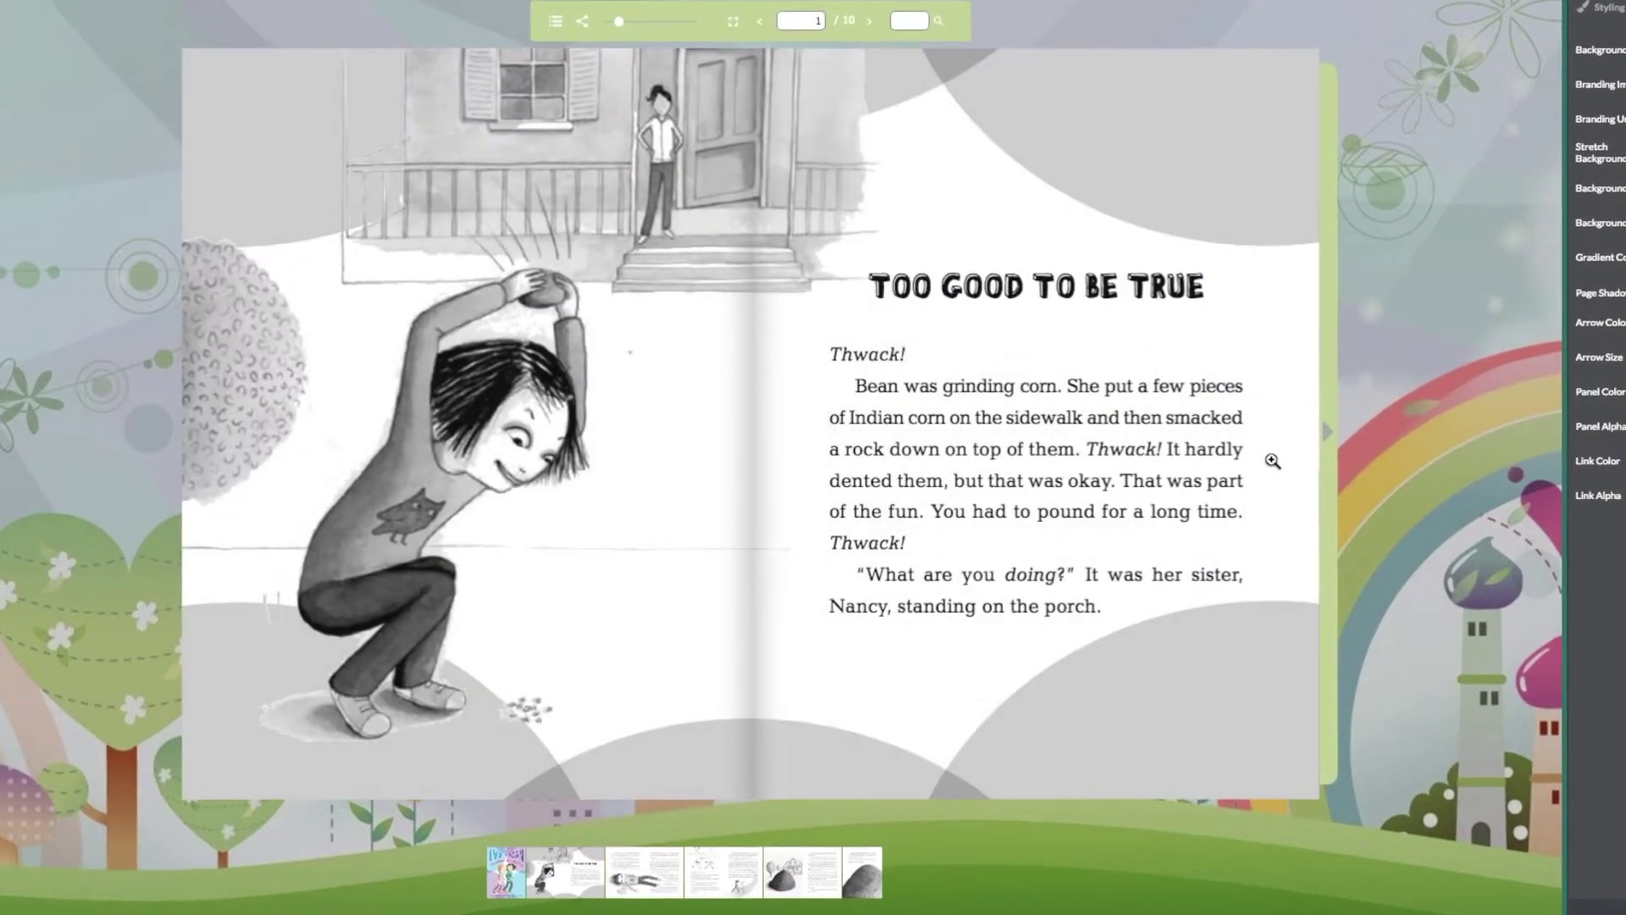
click(1336, 437)
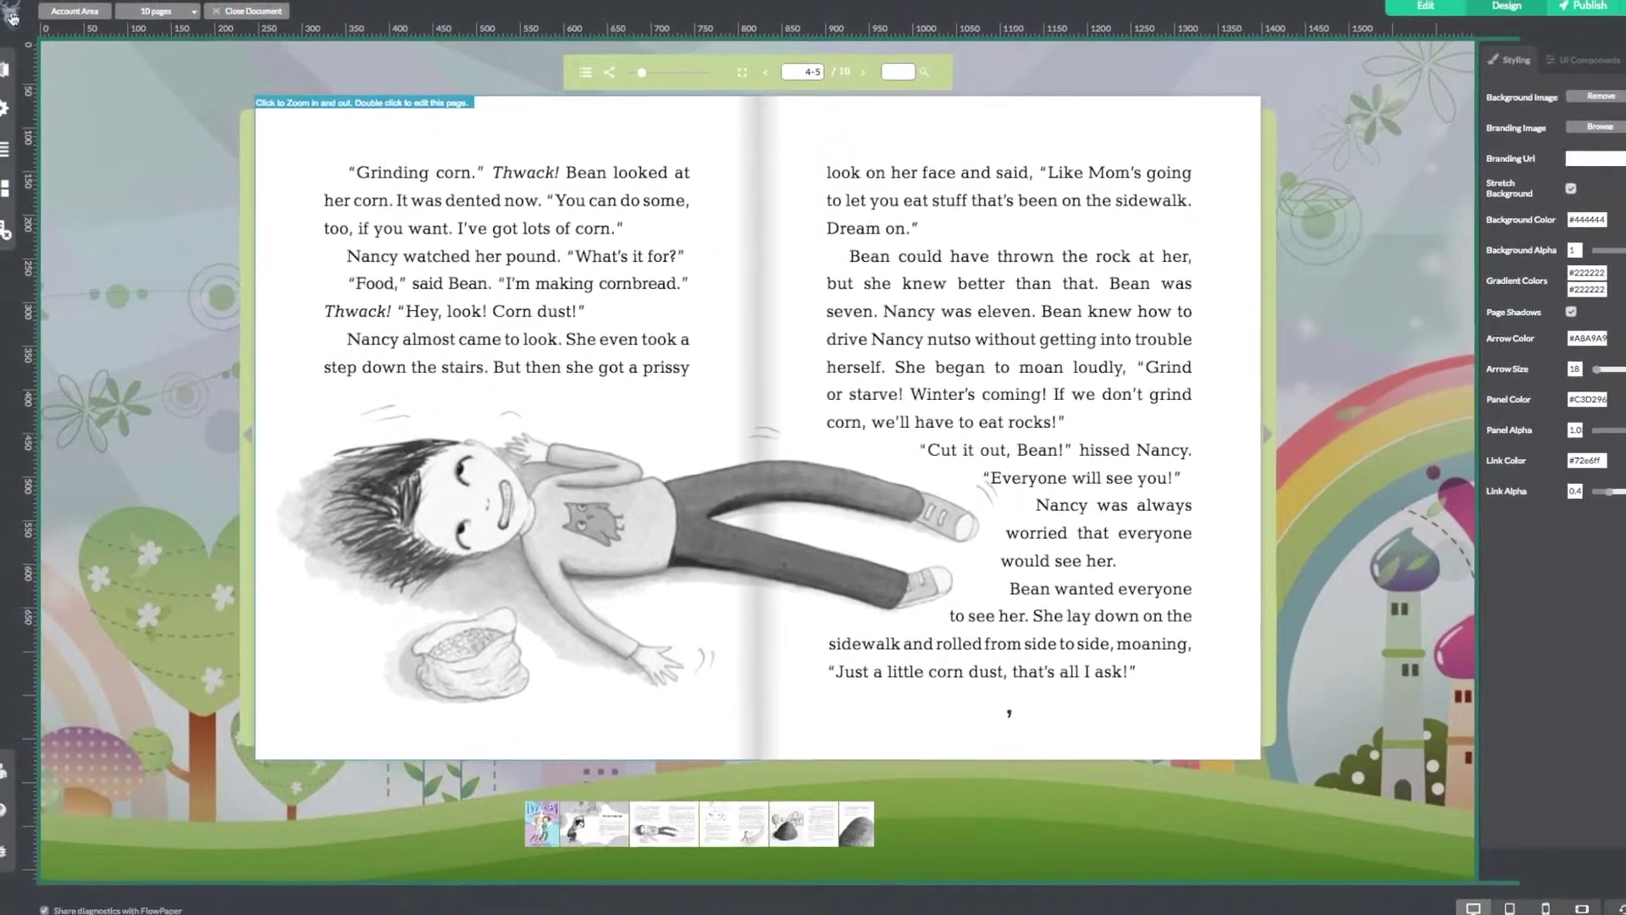
click(36, 30)
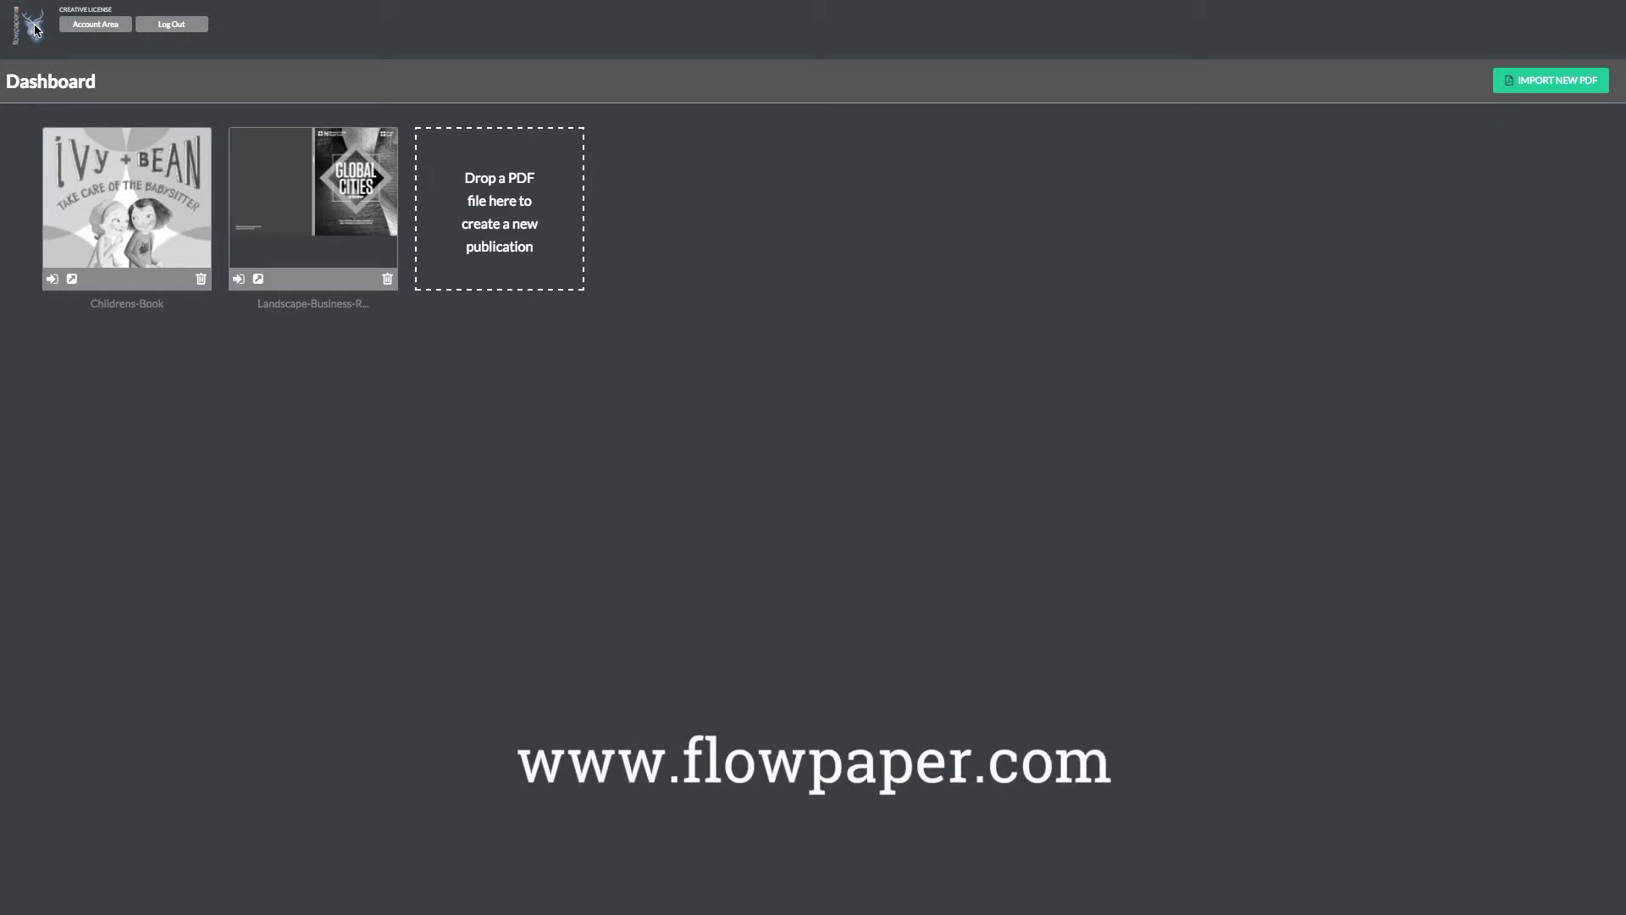